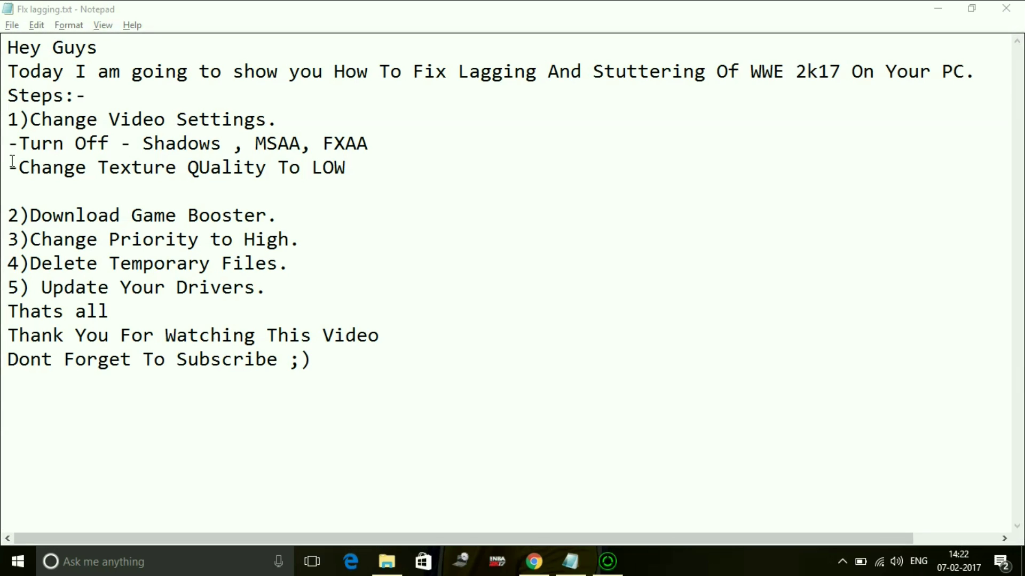
Highlight step 1 and its video-setting sub-items in the Fix lagging notes
{"action": "double_click", "coordinate": [7, 118]}
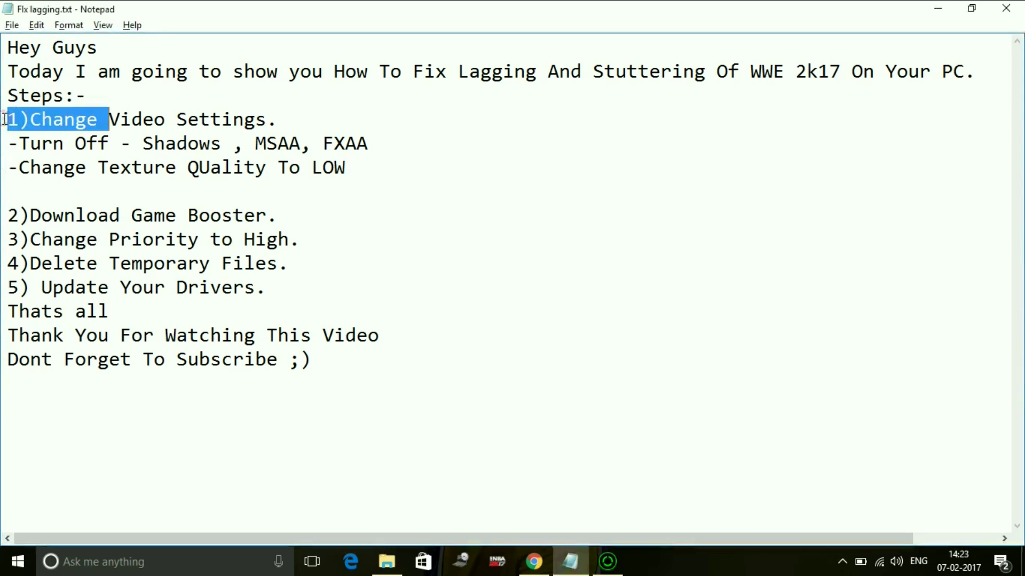
{"action": "left_click", "coordinate": [5, 119]}
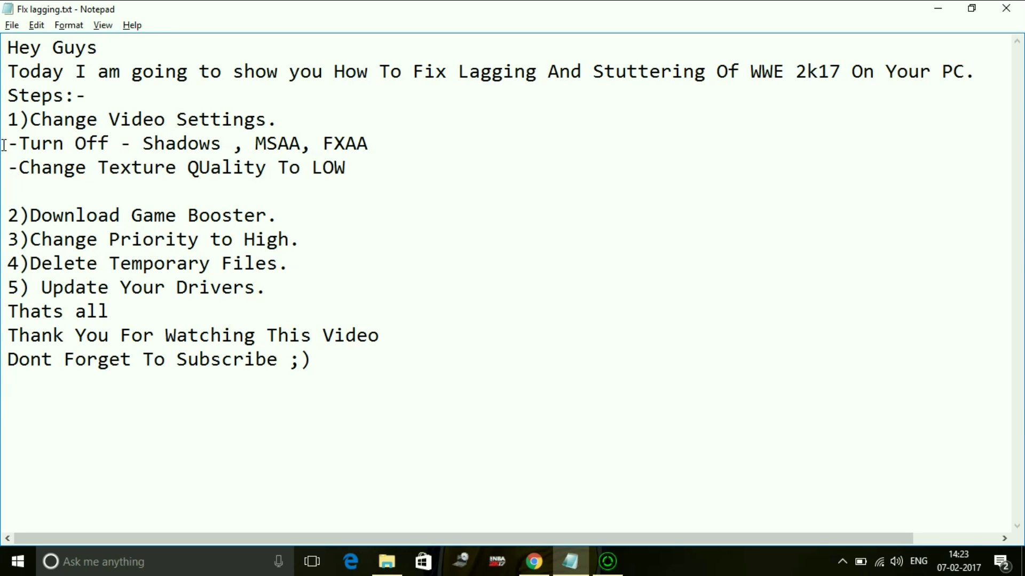
{"action": "left_click", "coordinate": [4, 144]}
{"action": "left_click_drag", "start_coordinate": [8, 119], "coordinate": [349, 182]}
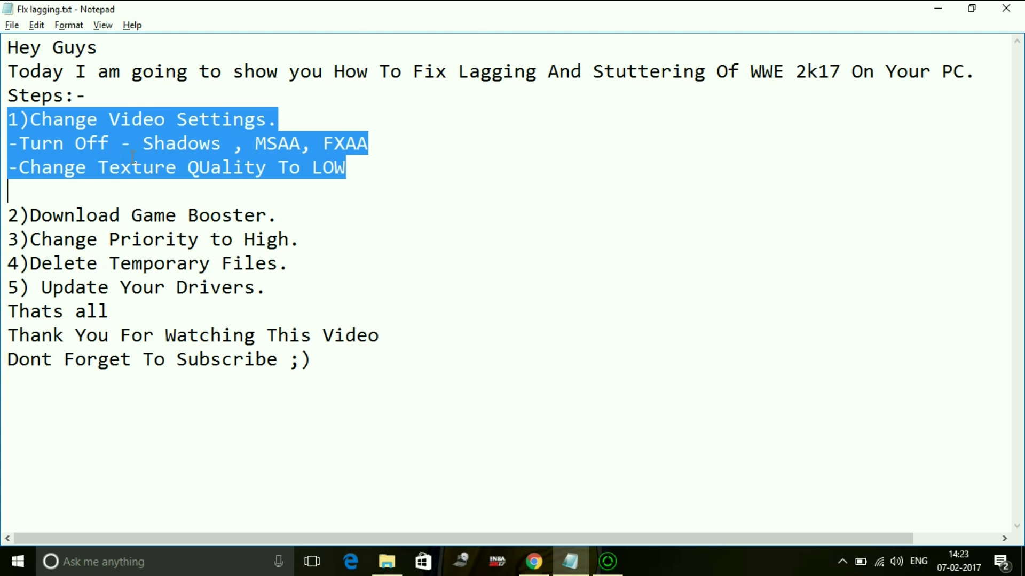
Highlight step 2 about the game booster, then bring Chrome's Razer Cortex search results forward
{"action": "left_click", "coordinate": [402, 174]}
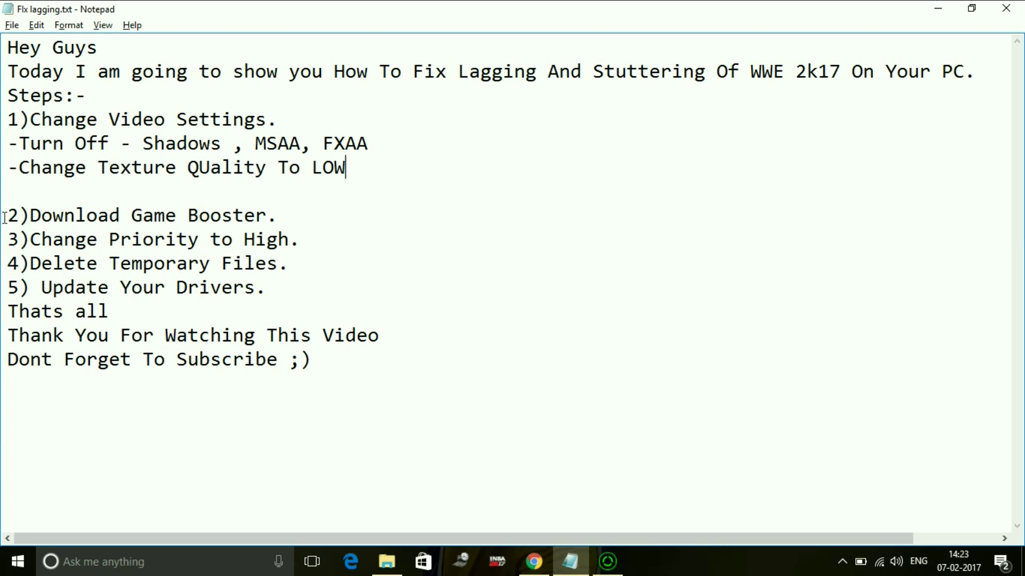
{"action": "left_click_drag", "start_coordinate": [7, 215], "coordinate": [296, 219]}
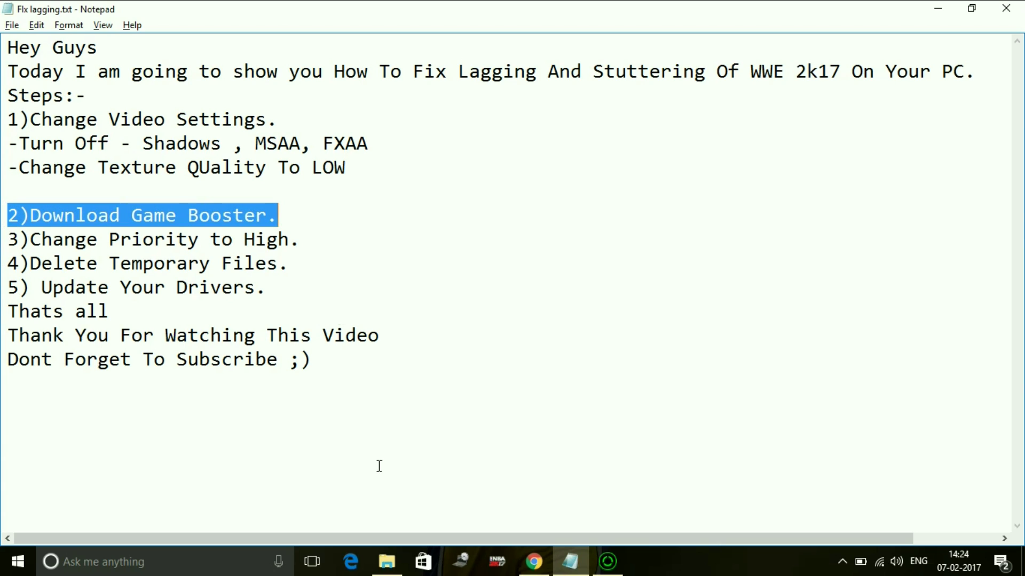
{"action": "left_click", "coordinate": [521, 562]}
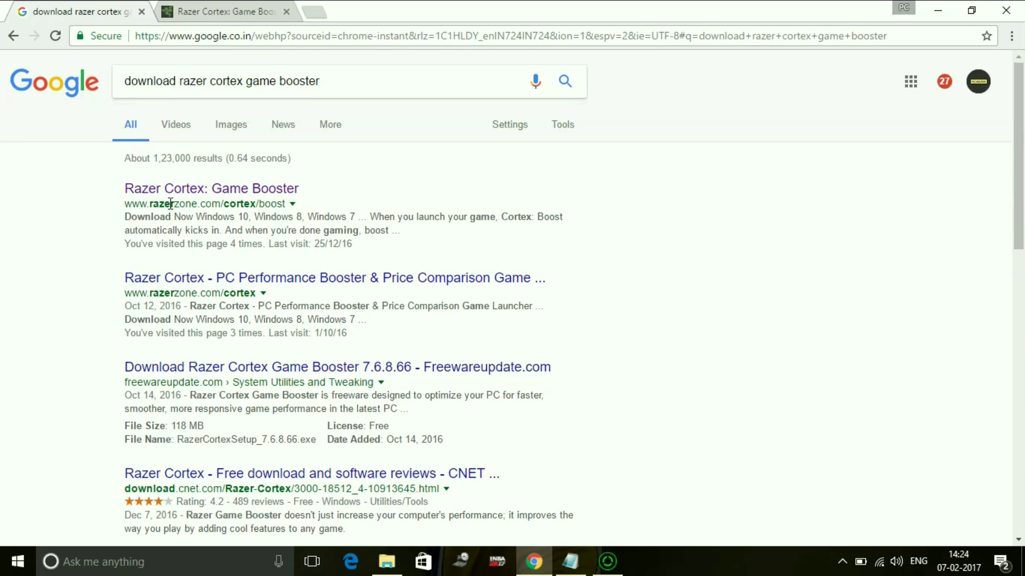
Download Razer Cortex from its page, close the thank-you tab, and switch to the Razer Cortex app
{"action": "left_click", "coordinate": [217, 6]}
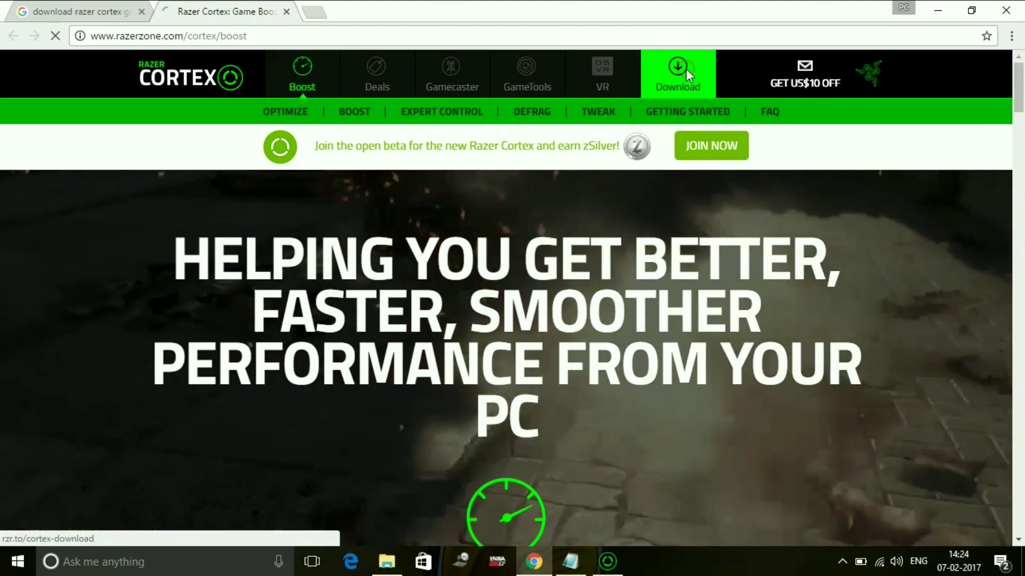
{"action": "left_click", "coordinate": [686, 70]}
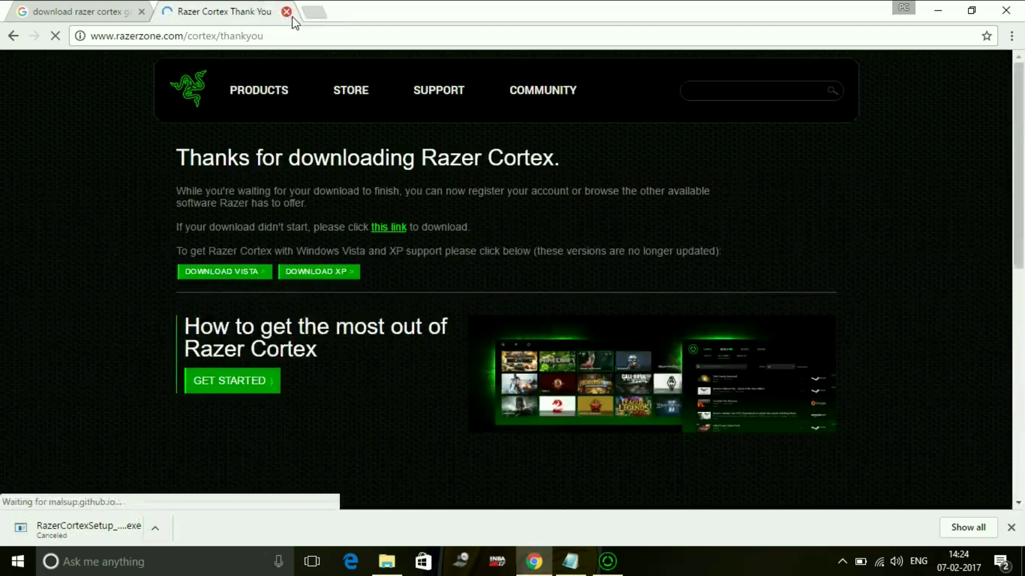
{"action": "left_click", "coordinate": [287, 11]}
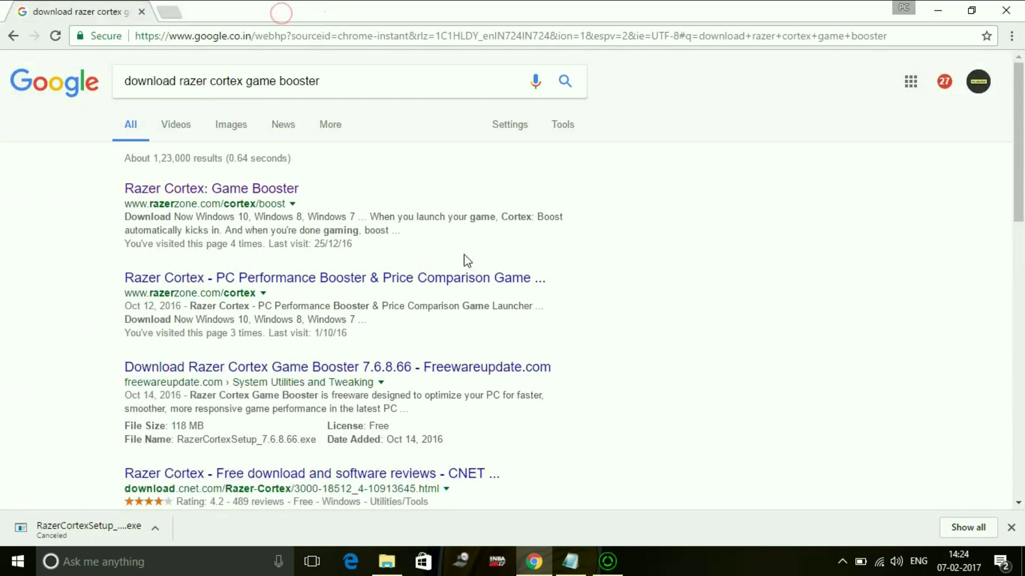
{"action": "left_click", "coordinate": [608, 561]}
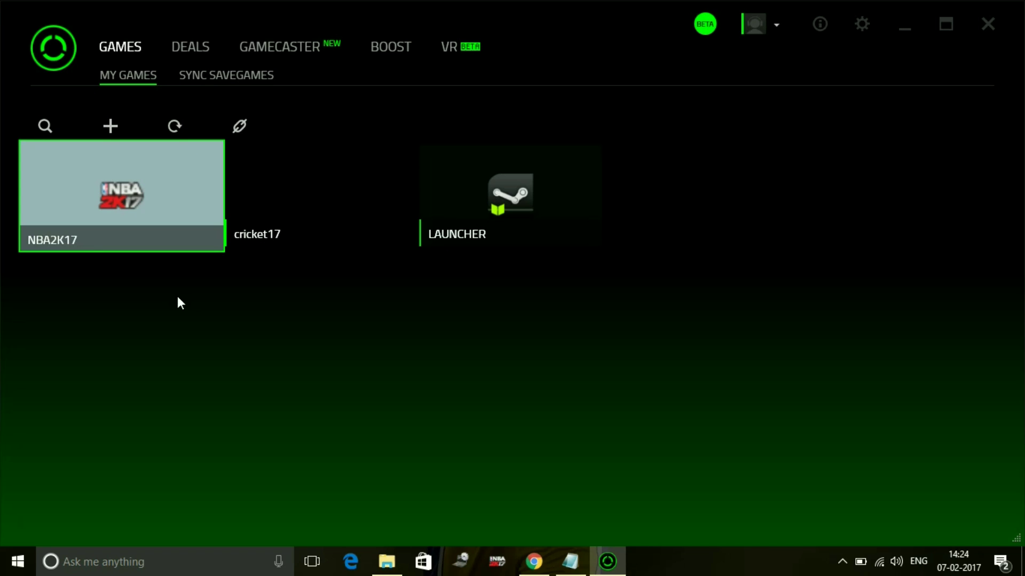
{"action": "left_click", "coordinate": [111, 130]}
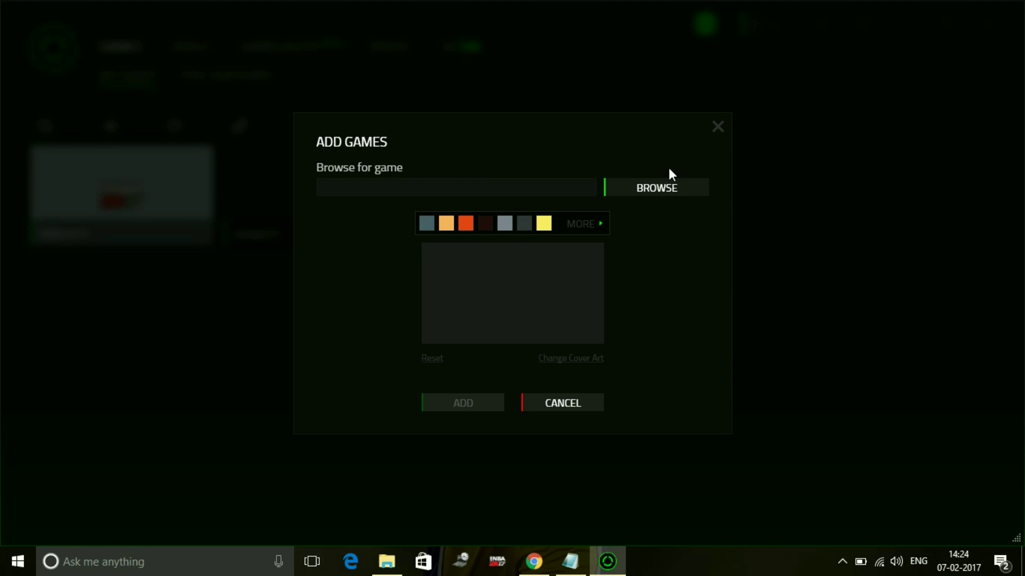
{"action": "left_click", "coordinate": [636, 193]}
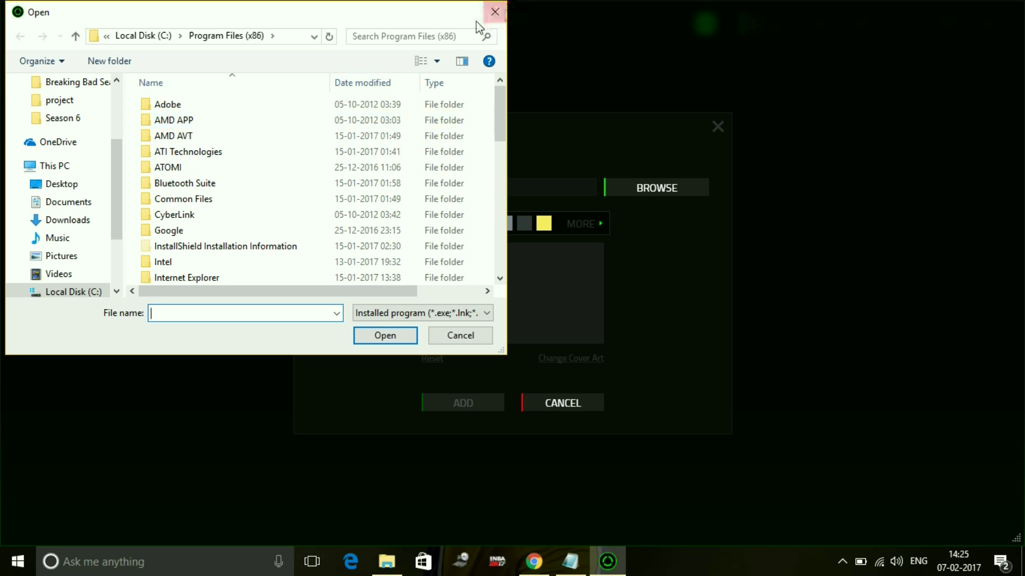
{"action": "left_click", "coordinate": [495, 12]}
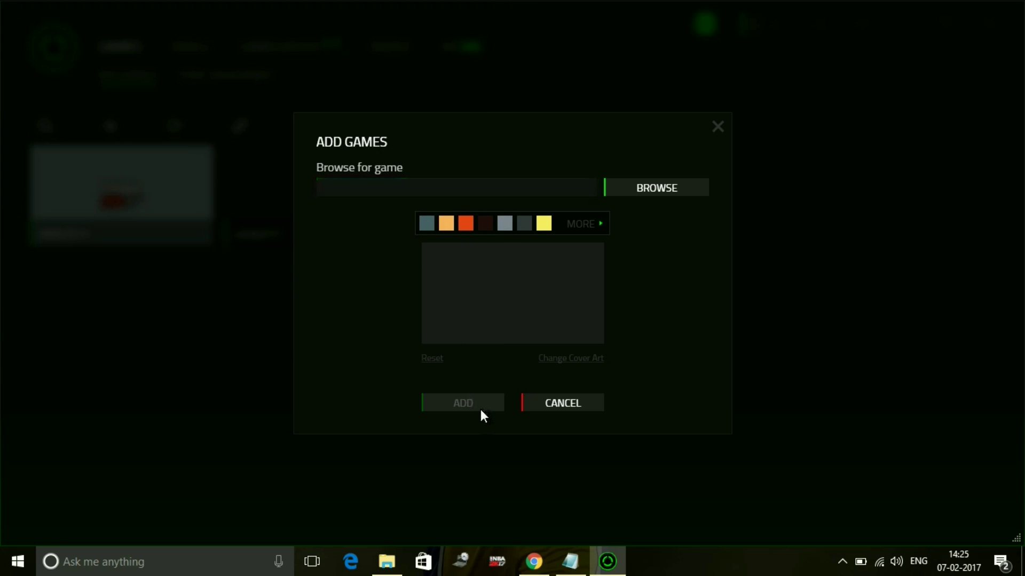
{"action": "left_click", "coordinate": [556, 403]}
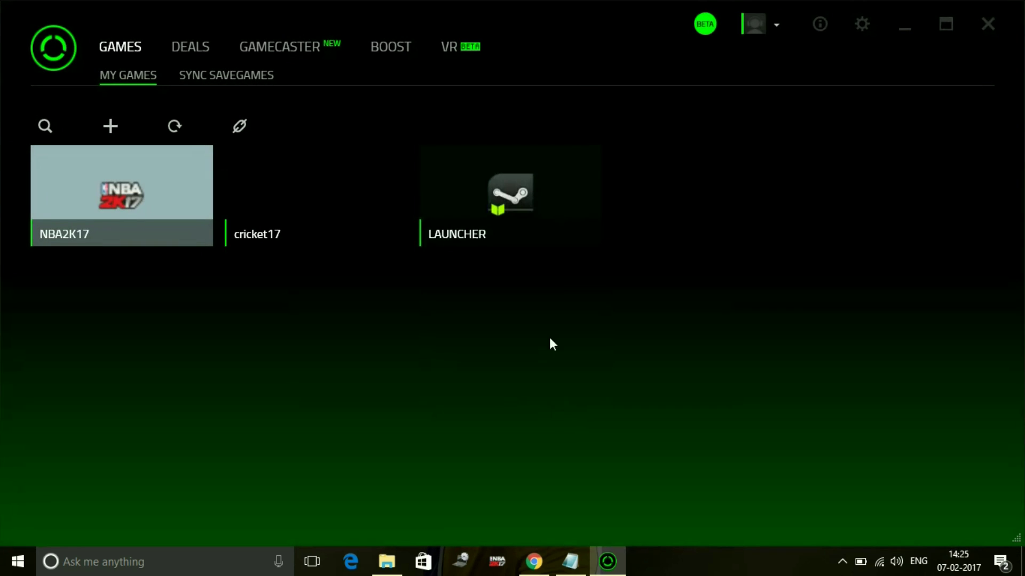
{"action": "right_click", "coordinate": [861, 569]}
Make Razer Cortex Power Plan the active power plan and close Power Options
{"action": "left_click", "coordinate": [888, 540]}
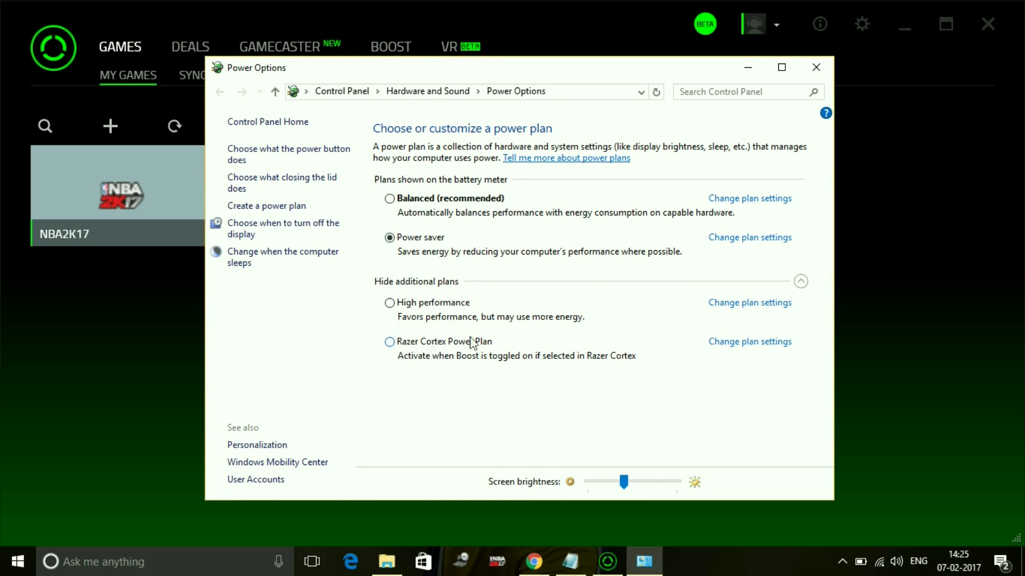
{"action": "left_click", "coordinate": [450, 344]}
{"action": "left_click", "coordinate": [827, 69]}
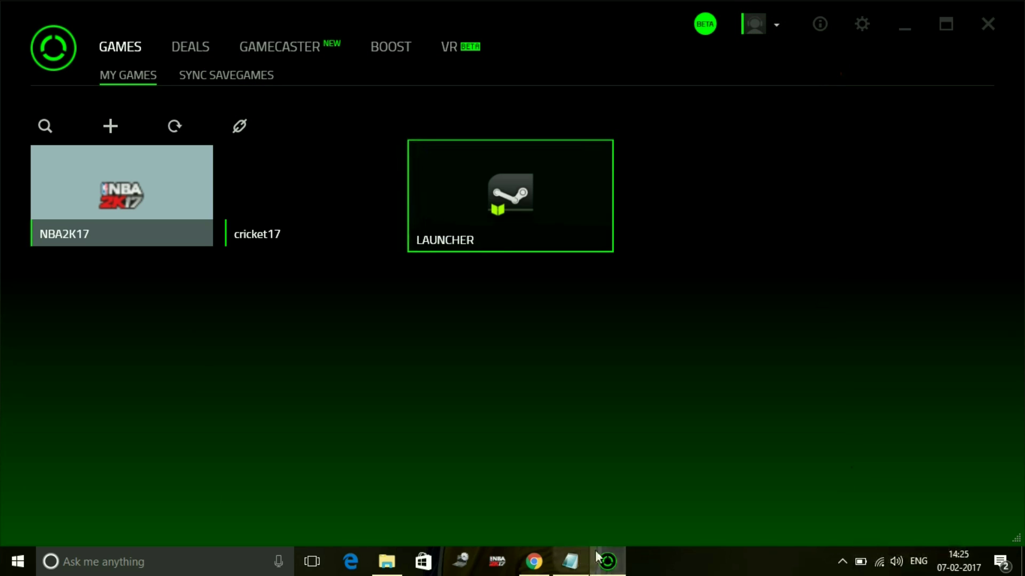
Check NBA2K17's details in Razer Cortex, return to the library, and bring back the Fix lagging.txt notes
{"action": "mouse_move", "coordinate": [606, 560]}
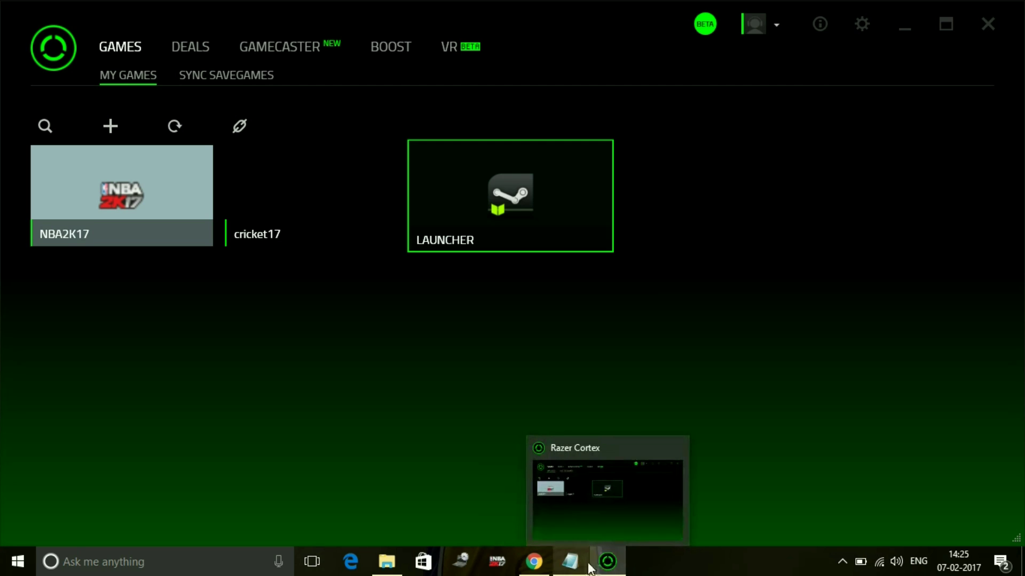
{"action": "left_click", "coordinate": [570, 561]}
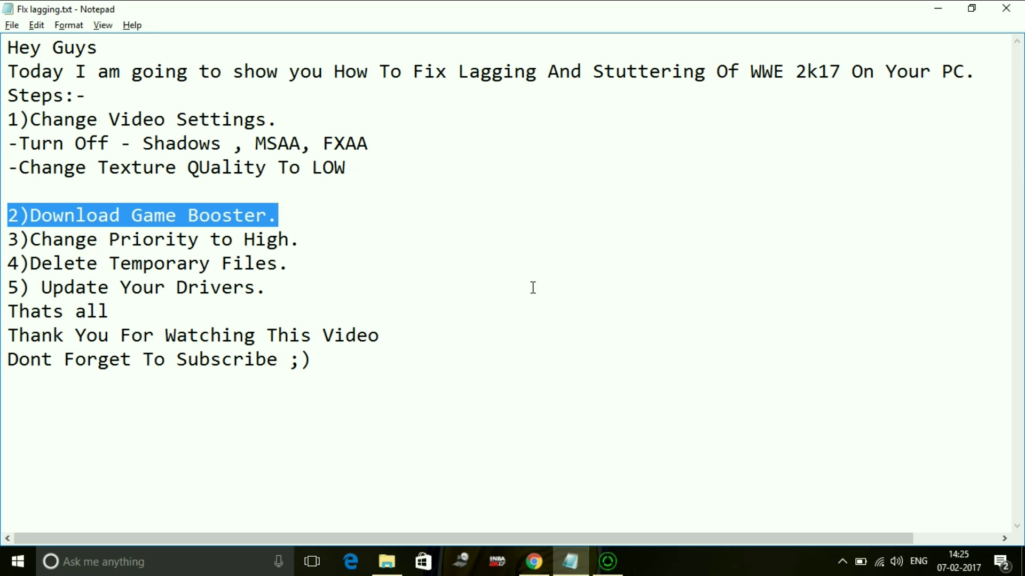
{"action": "left_click", "coordinate": [608, 561]}
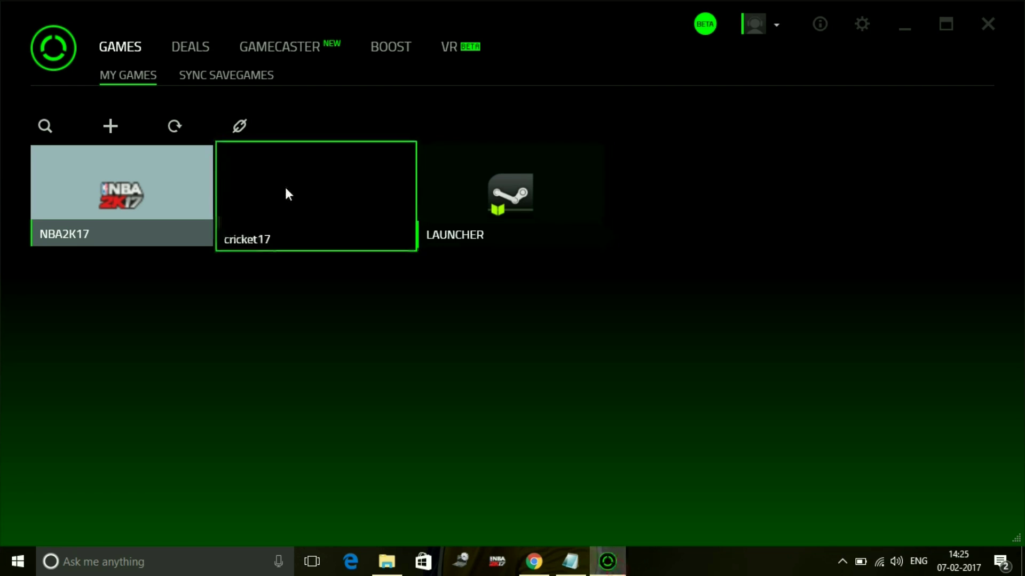
{"action": "left_click", "coordinate": [164, 184]}
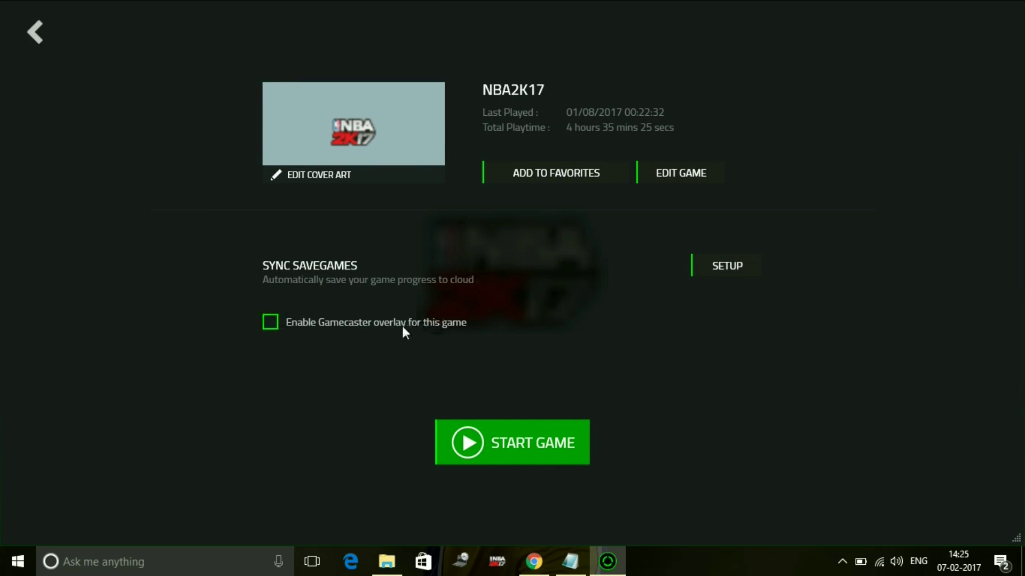
{"action": "left_click", "coordinate": [39, 29]}
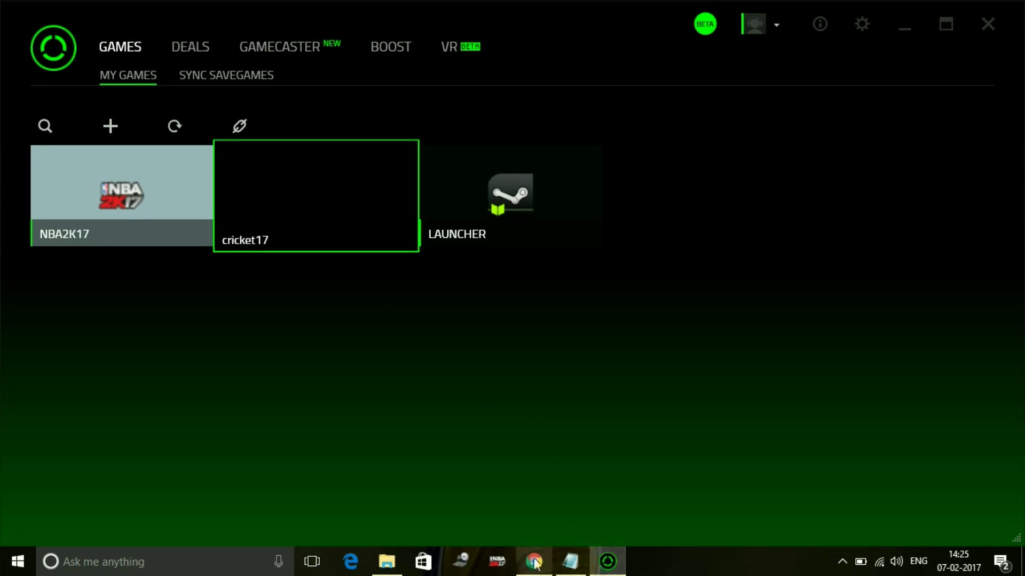
{"action": "left_click", "coordinate": [559, 566]}
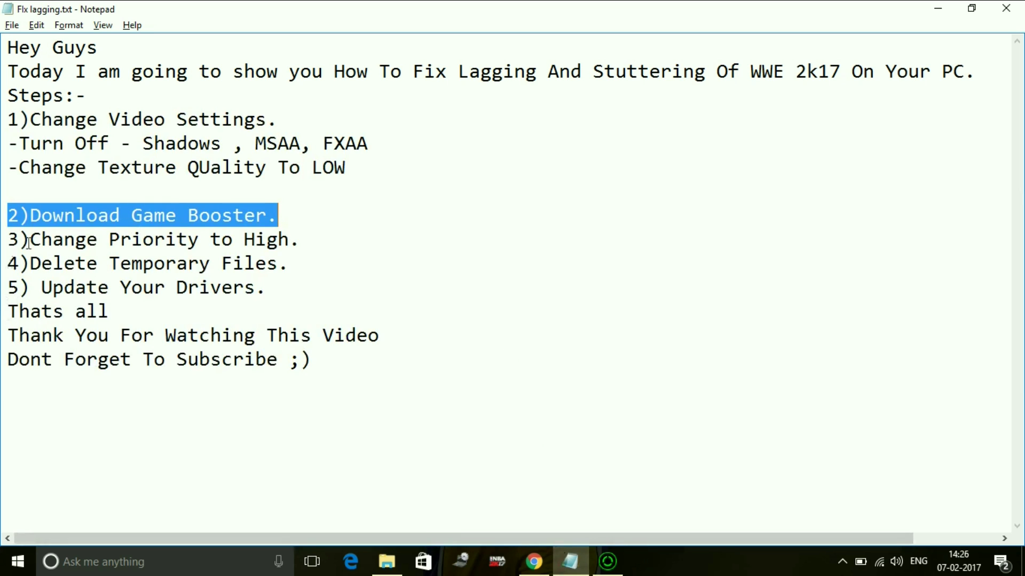
Review step 3 on priority, minimize Notepad, Razer Cortex, Chrome and Explorer, and launch NBA 2K17
{"action": "left_click_drag", "start_coordinate": [9, 239], "coordinate": [322, 247]}
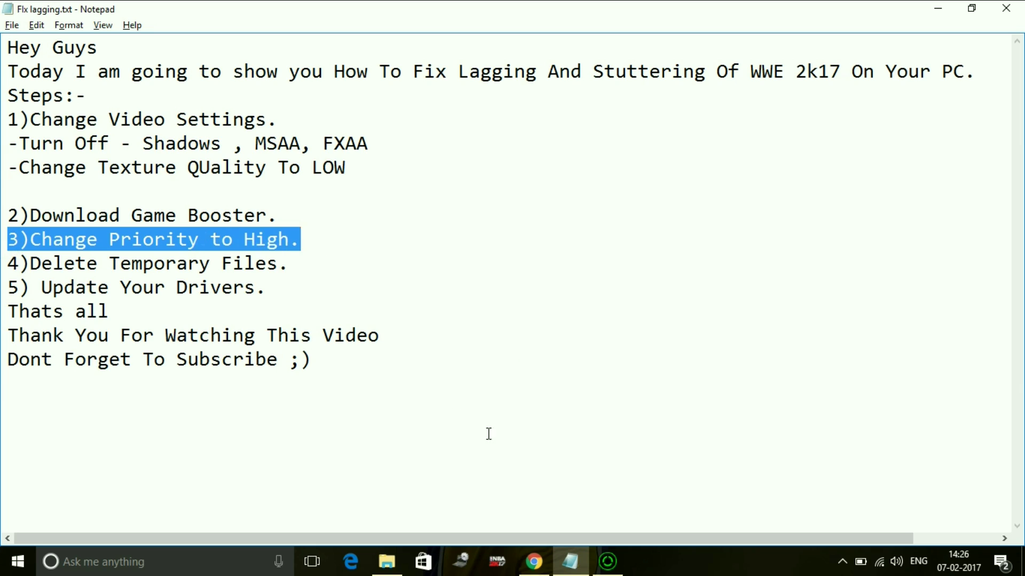
{"action": "left_click", "coordinate": [571, 336]}
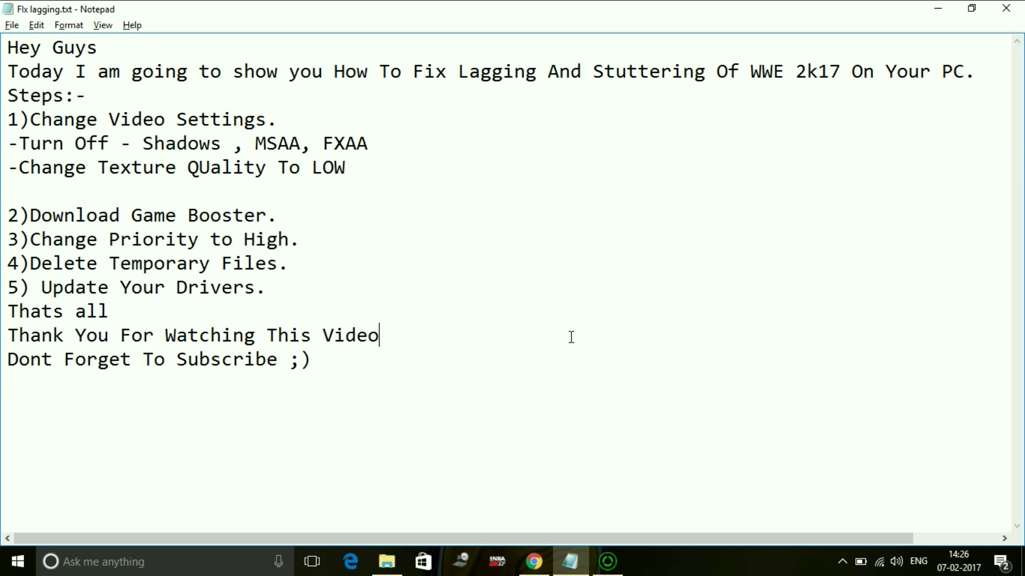
{"action": "left_click", "coordinate": [945, 5]}
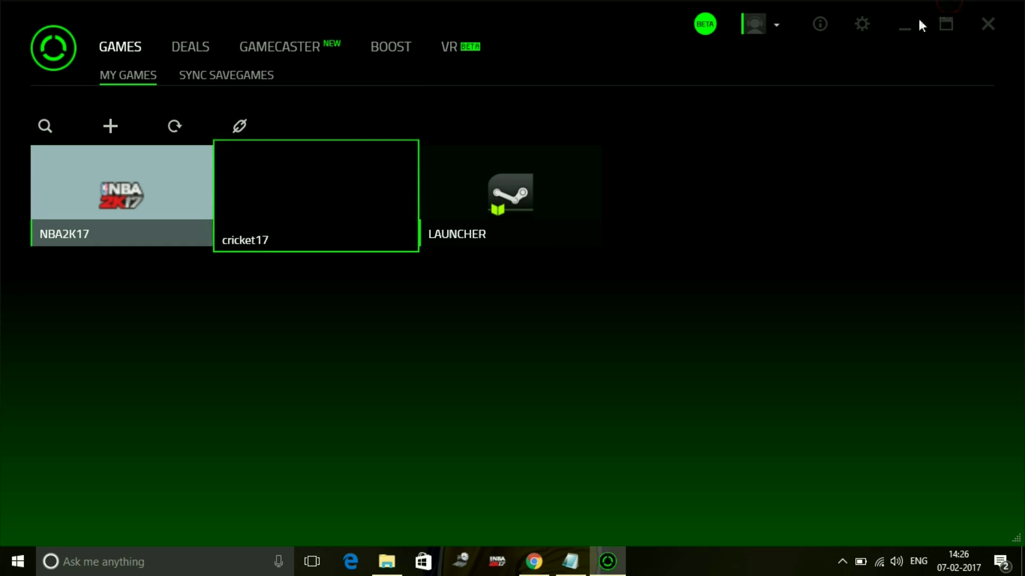
{"action": "left_click", "coordinate": [908, 30]}
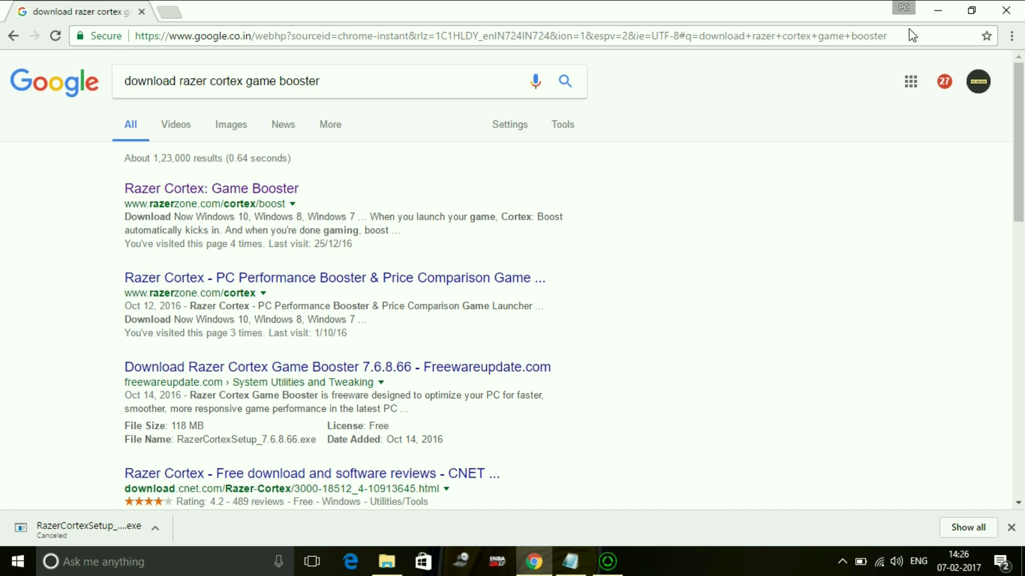
{"action": "left_click", "coordinate": [934, 6]}
{"action": "left_click", "coordinate": [948, 4]}
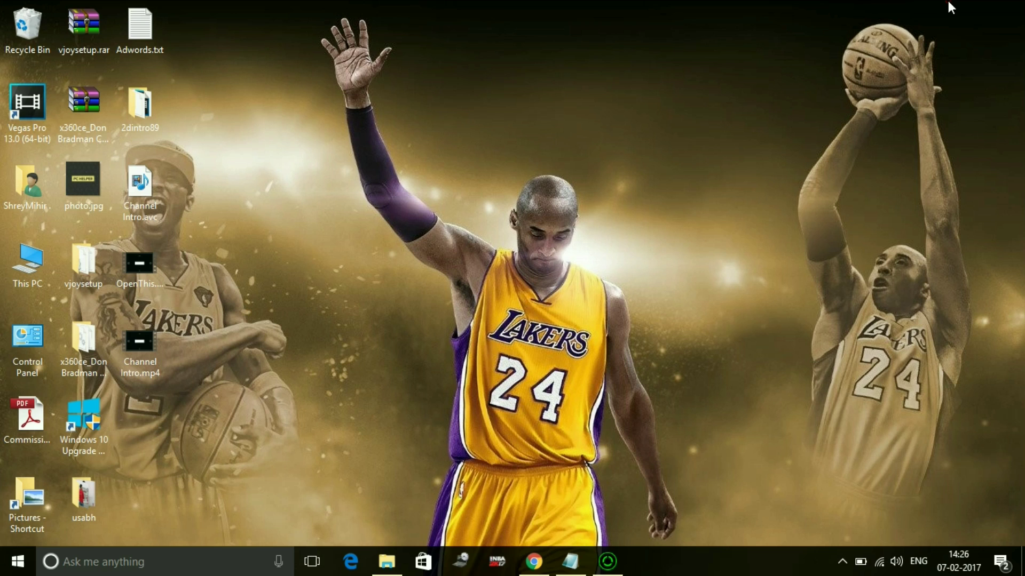
{"action": "left_click", "coordinate": [499, 563]}
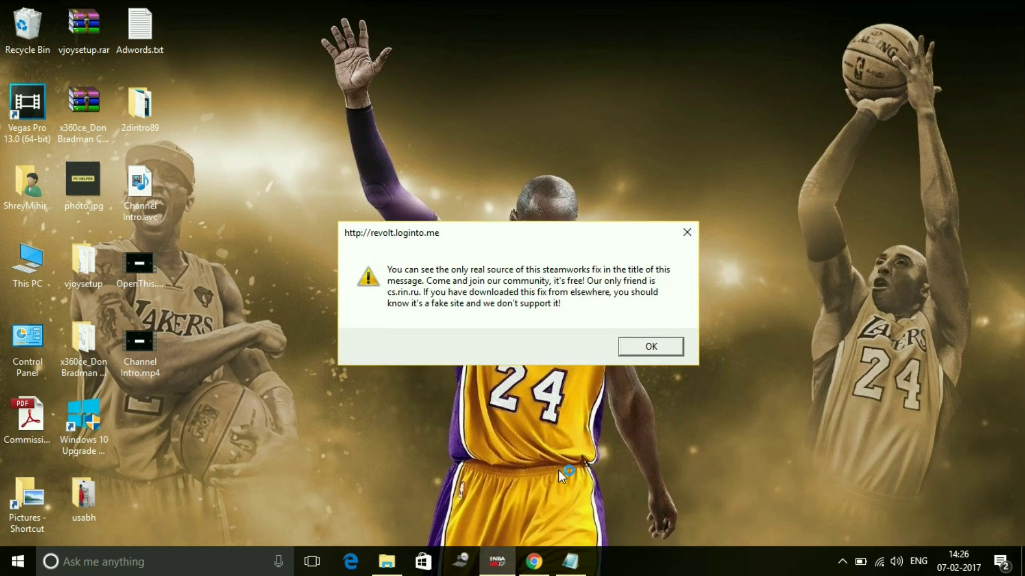
Open Task Manager and jump to NBA2K17.exe's entry in the Details list
{"action": "right_click", "coordinate": [614, 552]}
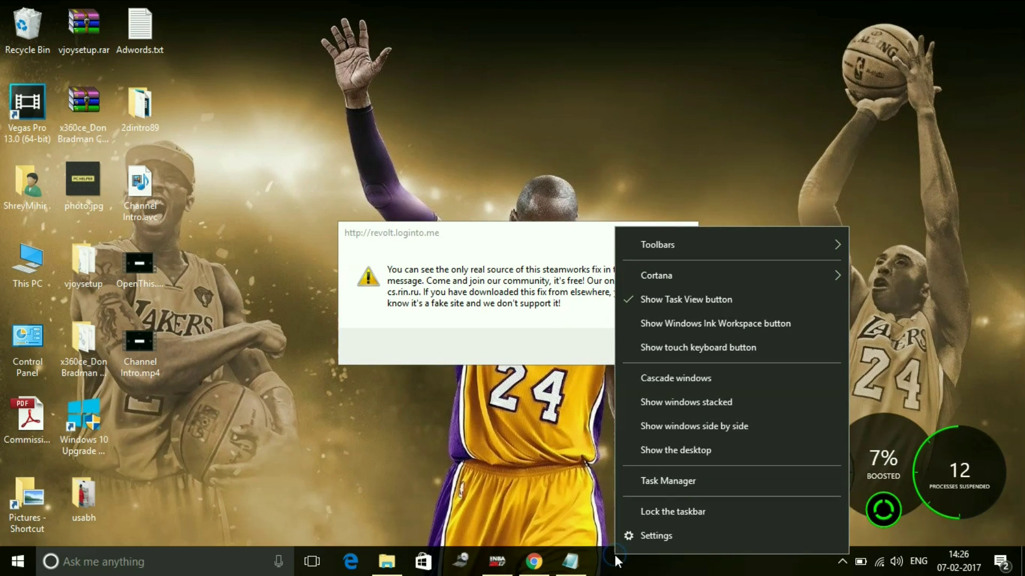
{"action": "left_click", "coordinate": [661, 479]}
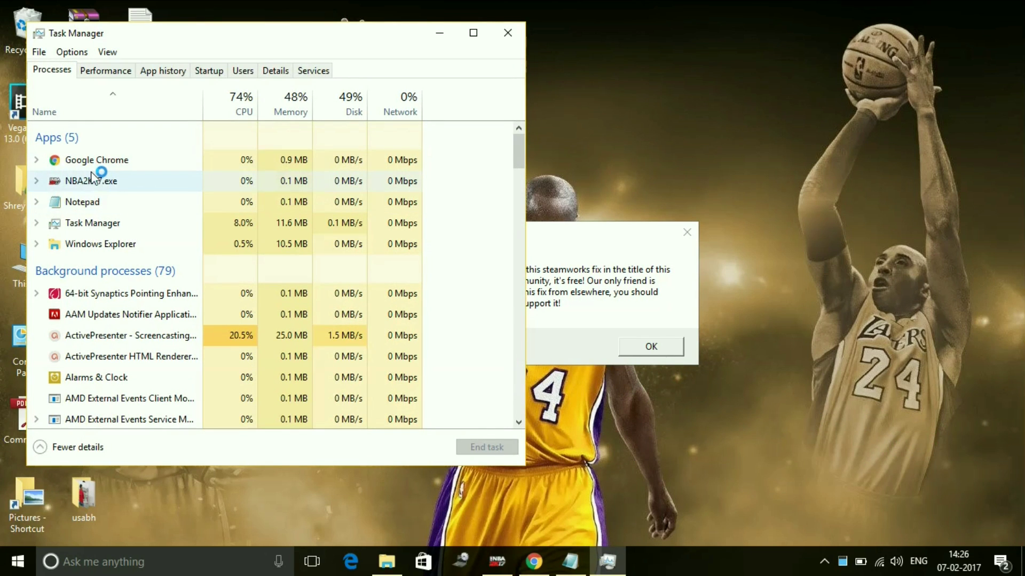
{"action": "left_click", "coordinate": [78, 182]}
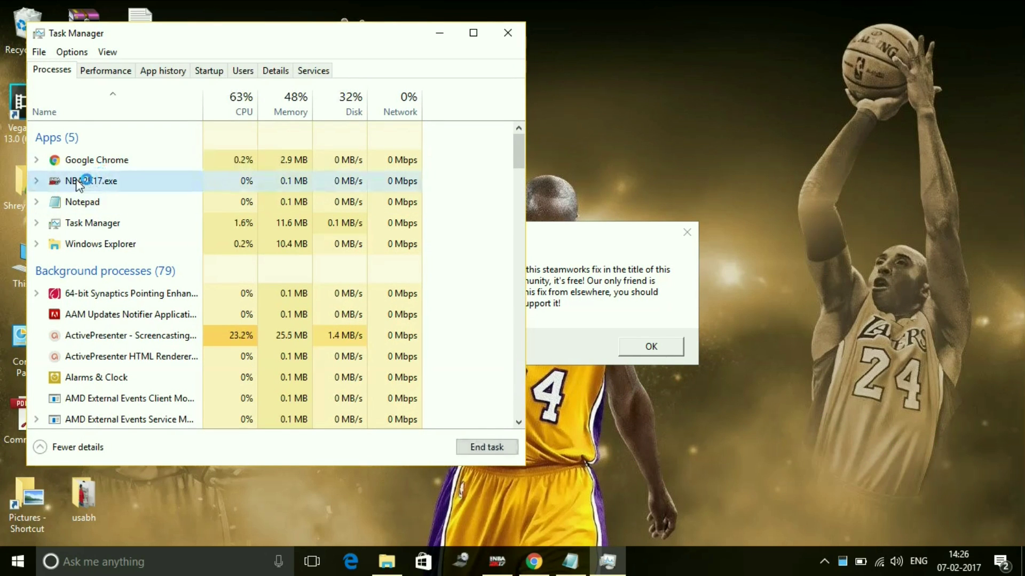
{"action": "right_click", "coordinate": [78, 183]}
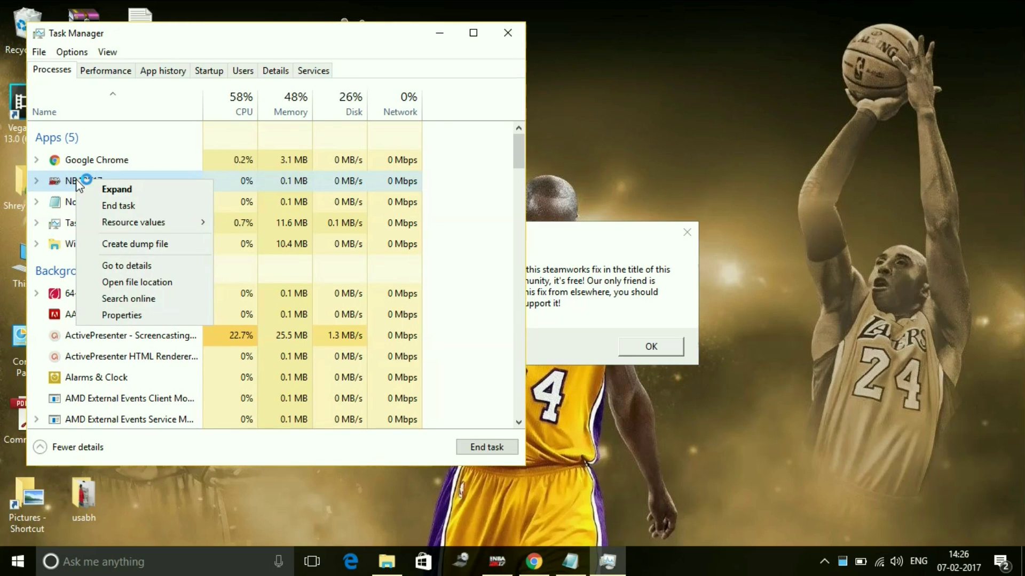
{"action": "left_click", "coordinate": [138, 270]}
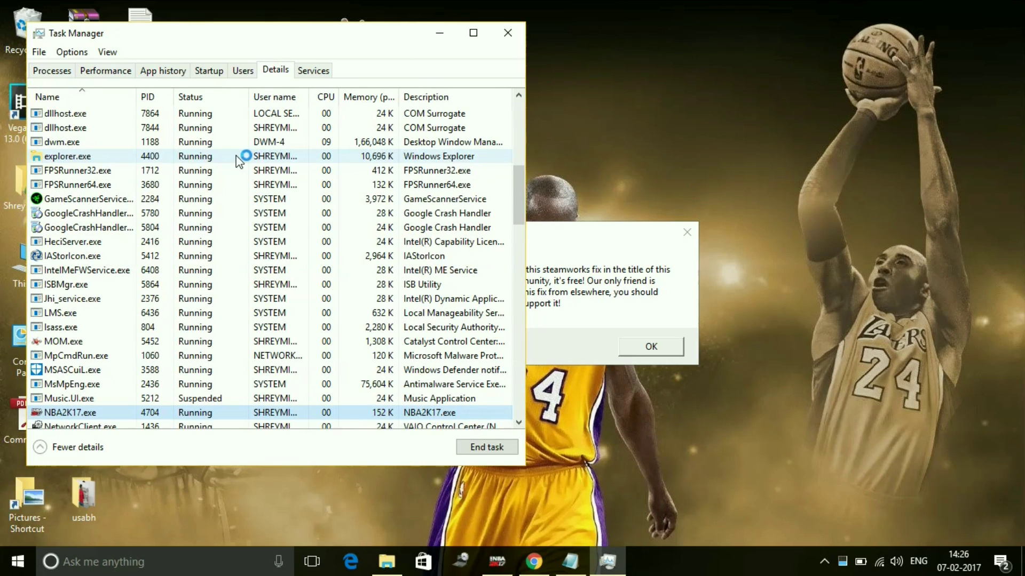
Set the NBA2K17.exe process to High priority and confirm the change
{"action": "right_click", "coordinate": [58, 414]}
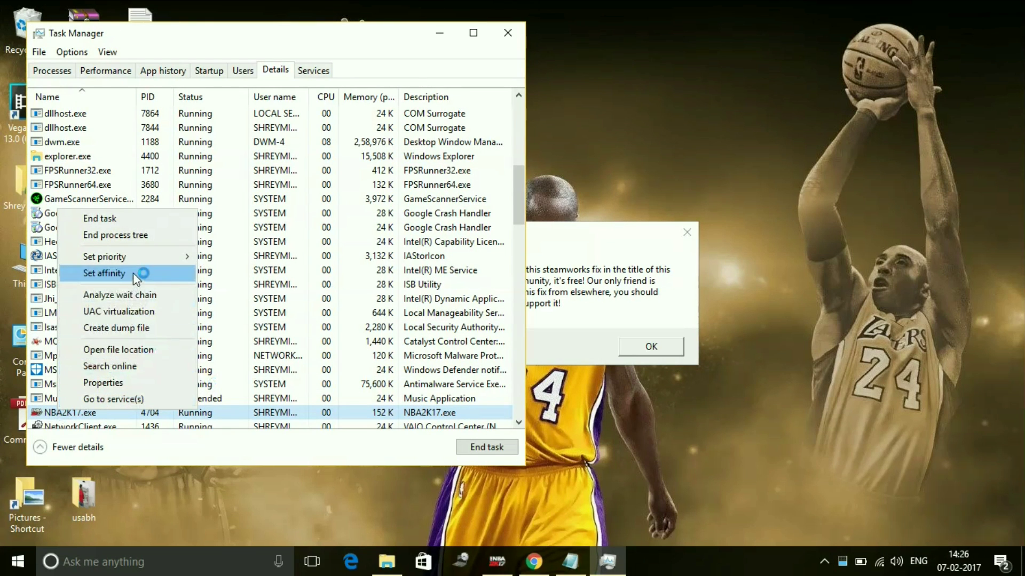
{"action": "mouse_move", "coordinate": [131, 255]}
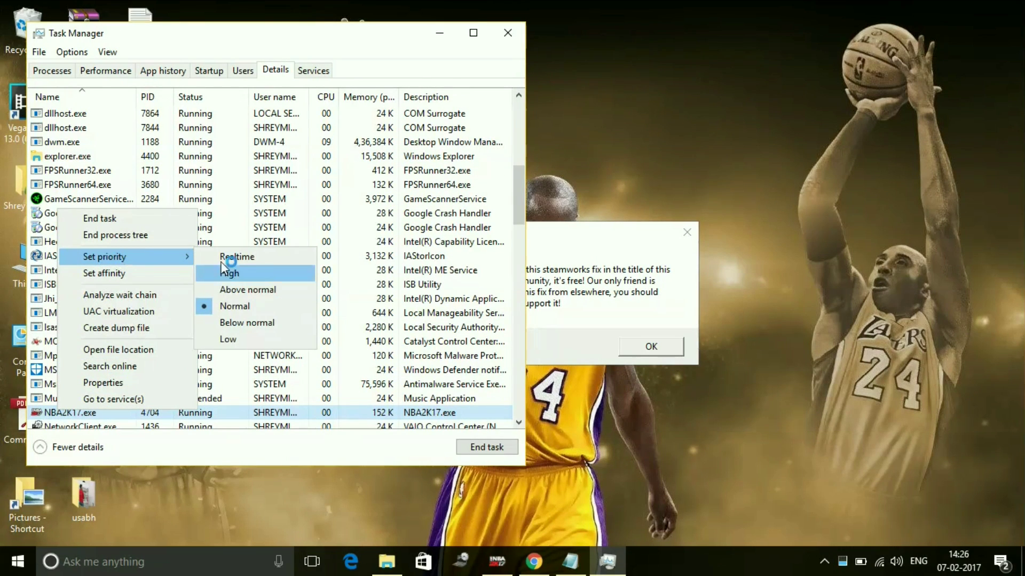
{"action": "left_click", "coordinate": [258, 274]}
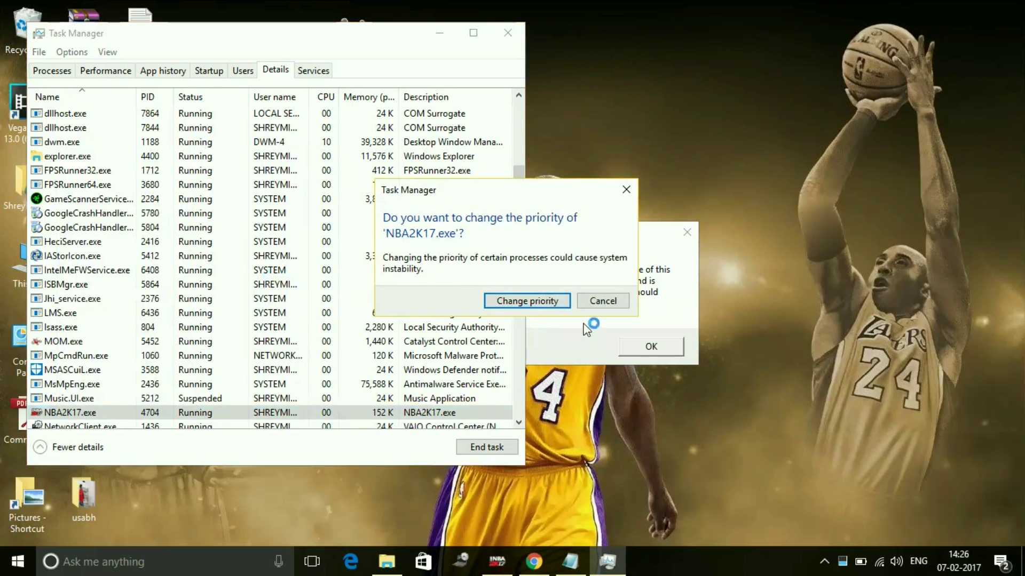
{"action": "left_click", "coordinate": [534, 300]}
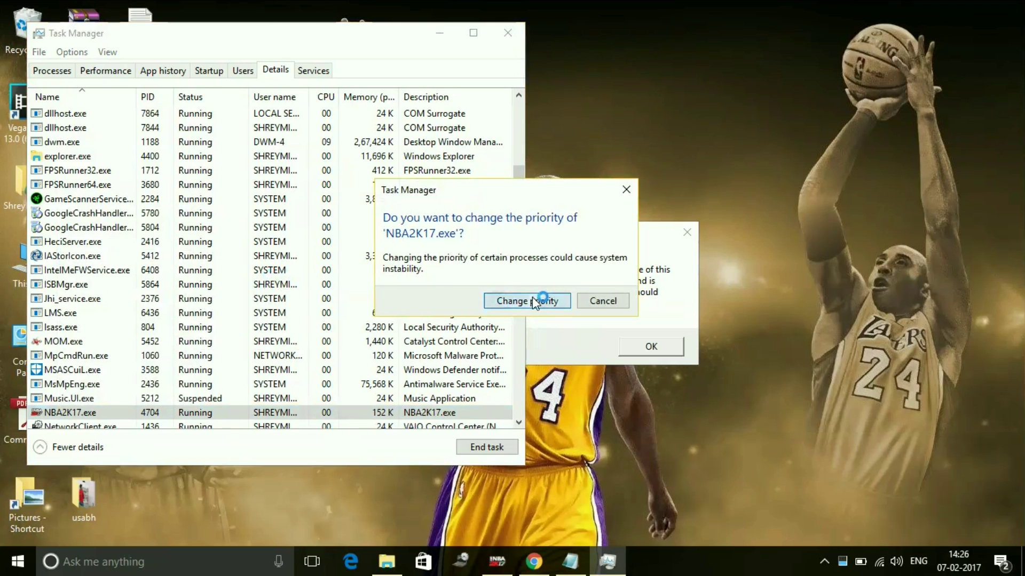
End the NBA2K17.exe task from the Processes list
{"action": "left_click", "coordinate": [38, 73]}
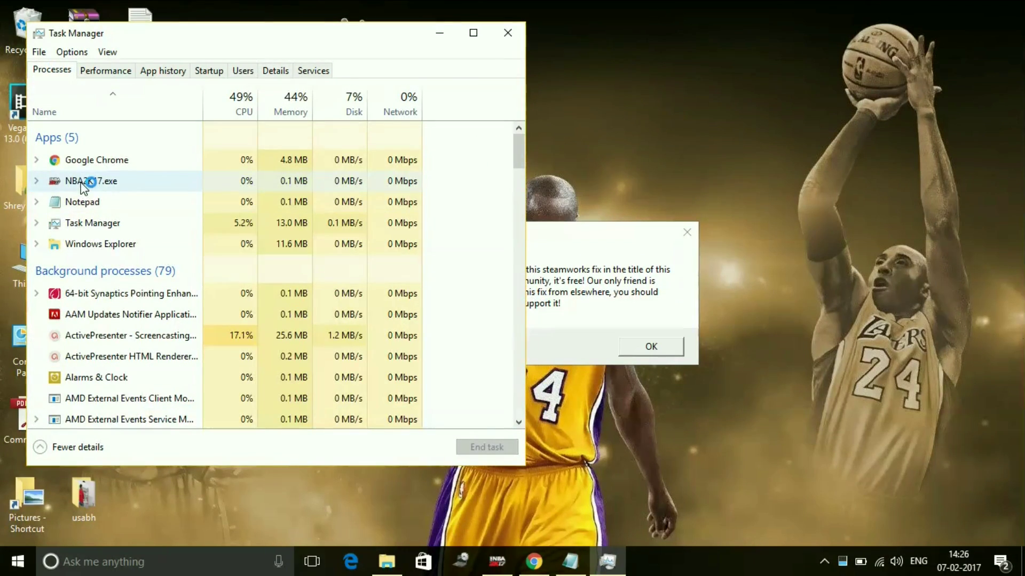
{"action": "left_click", "coordinate": [83, 184]}
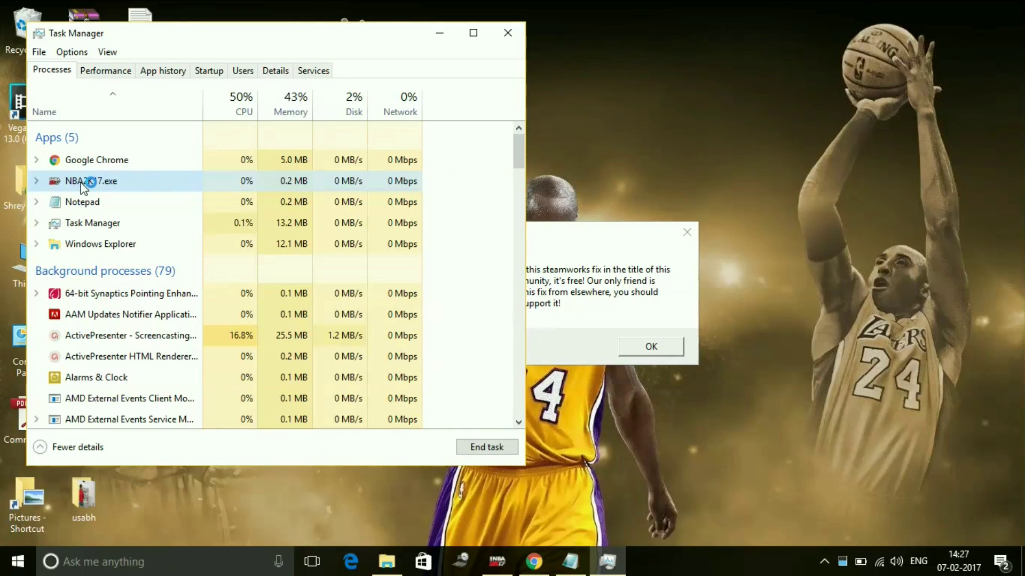
{"action": "key", "text": "Delete"}
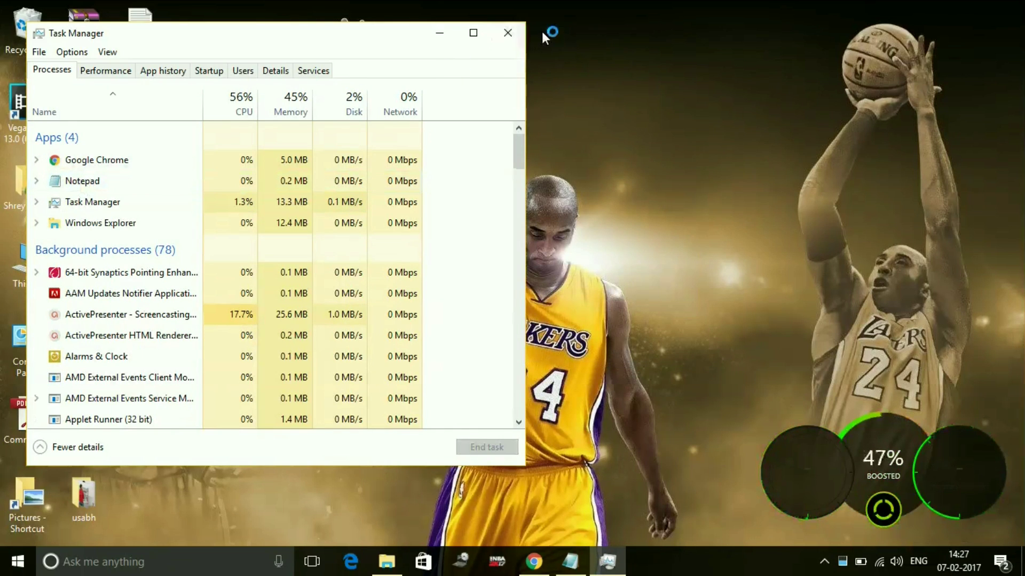
Close Task Manager and review steps 4 and 5 in the Fix lagging notes
{"action": "left_click", "coordinate": [508, 32]}
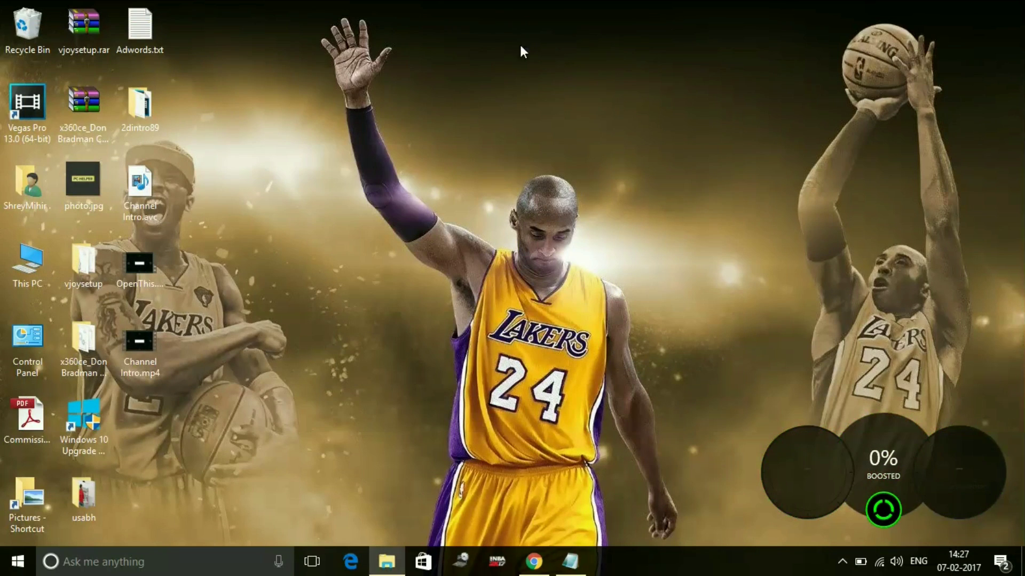
{"action": "left_click", "coordinate": [560, 565]}
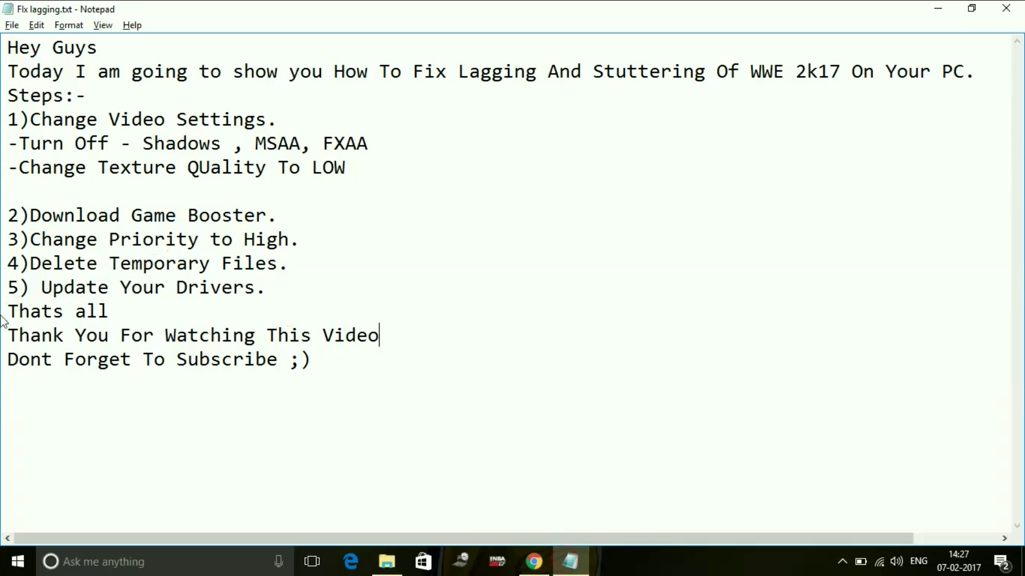
{"action": "left_click_drag", "start_coordinate": [20, 263], "coordinate": [306, 264]}
{"action": "left_click", "coordinate": [307, 263]}
Open the Run dialog by searching 'run' in Windows search
{"action": "left_click", "coordinate": [147, 561]}
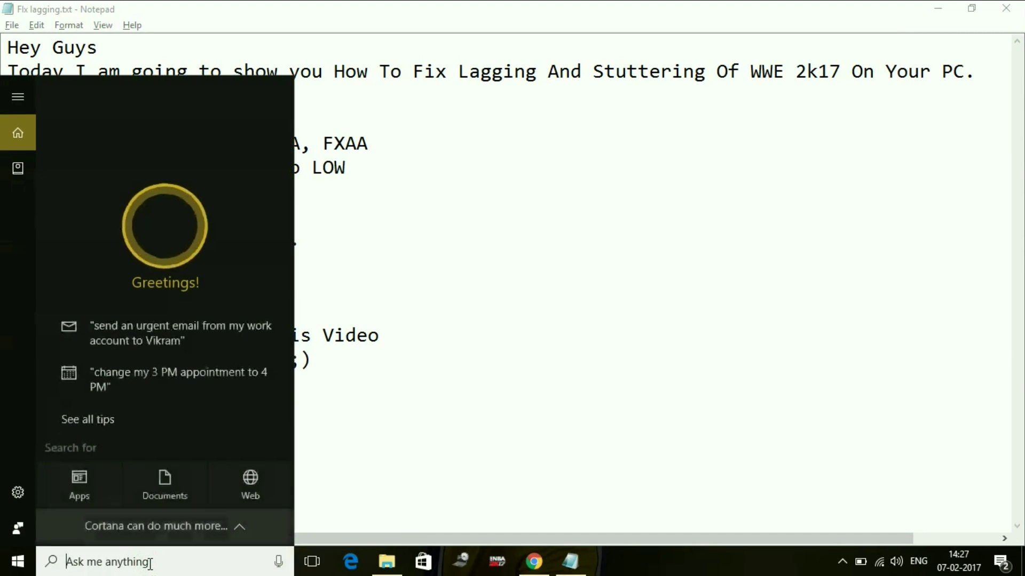
{"action": "type", "text": "run"}
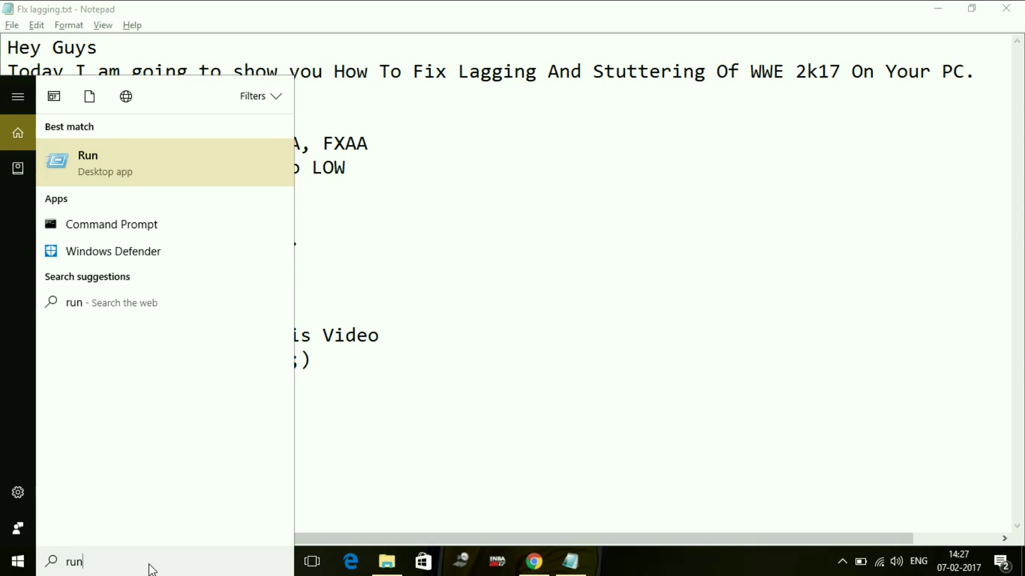
{"action": "key", "text": "Return"}
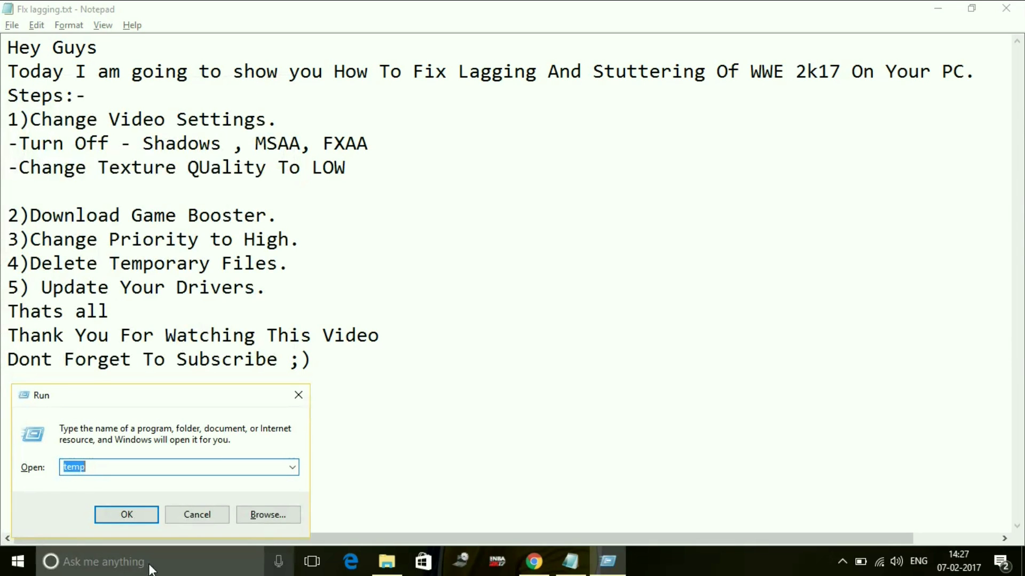
Open C:\Windows\Temp from Run and permanently delete all 102 items
{"action": "key", "text": "End"}
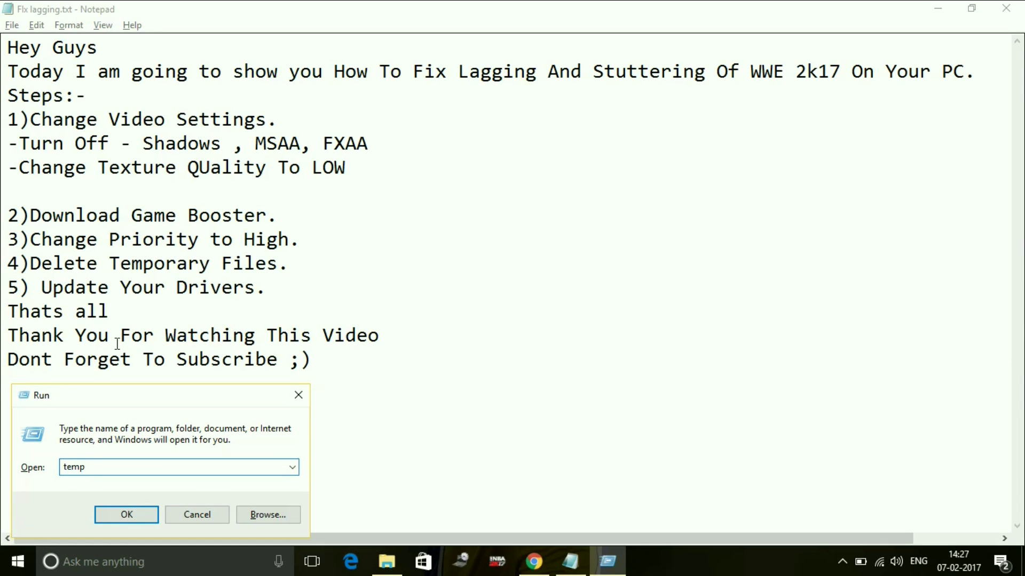
{"action": "key", "text": "Return"}
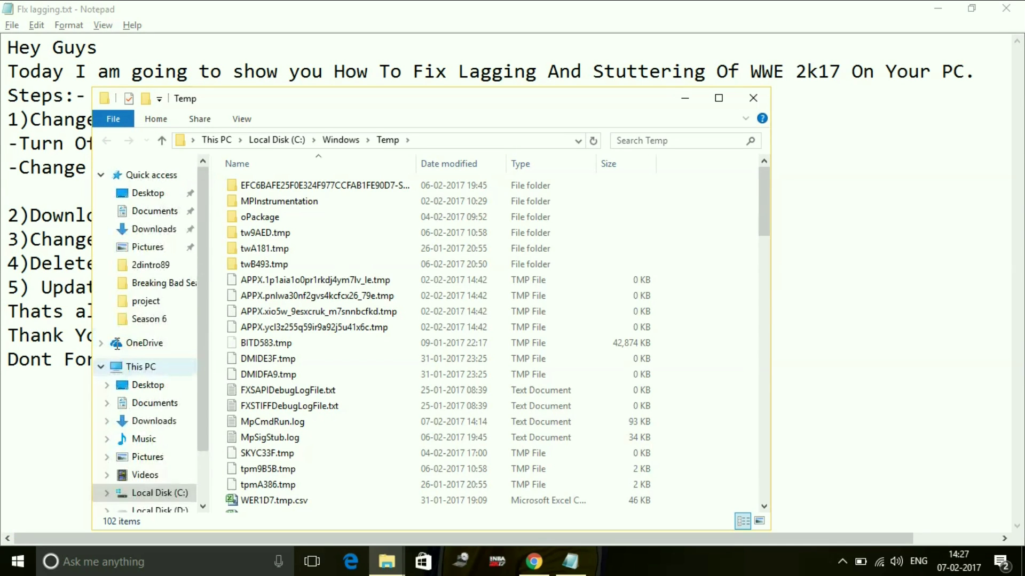
{"action": "left_click", "coordinate": [327, 248]}
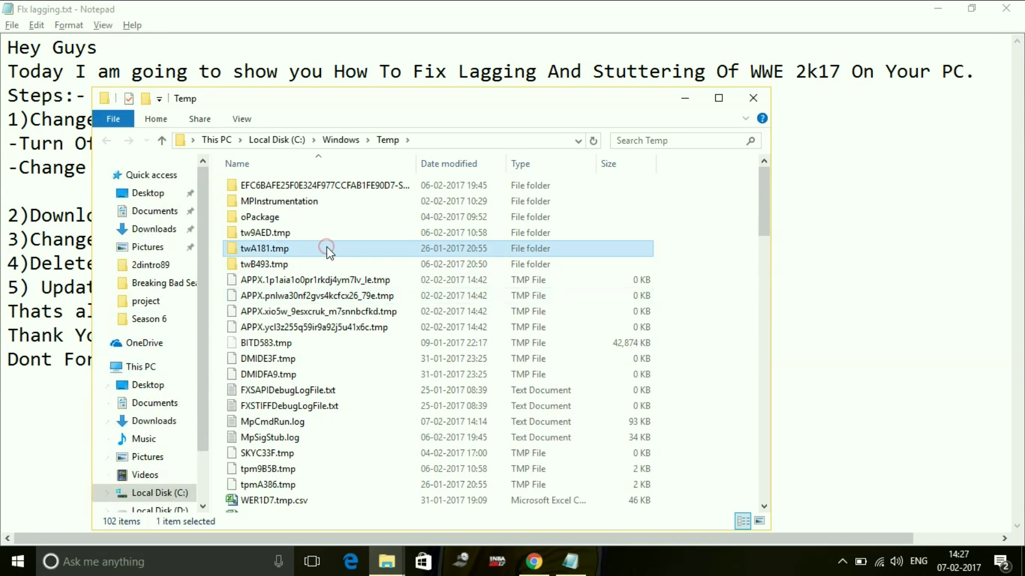
{"action": "key", "text": "ctrl+a"}
{"action": "key", "text": "shift+Delete"}
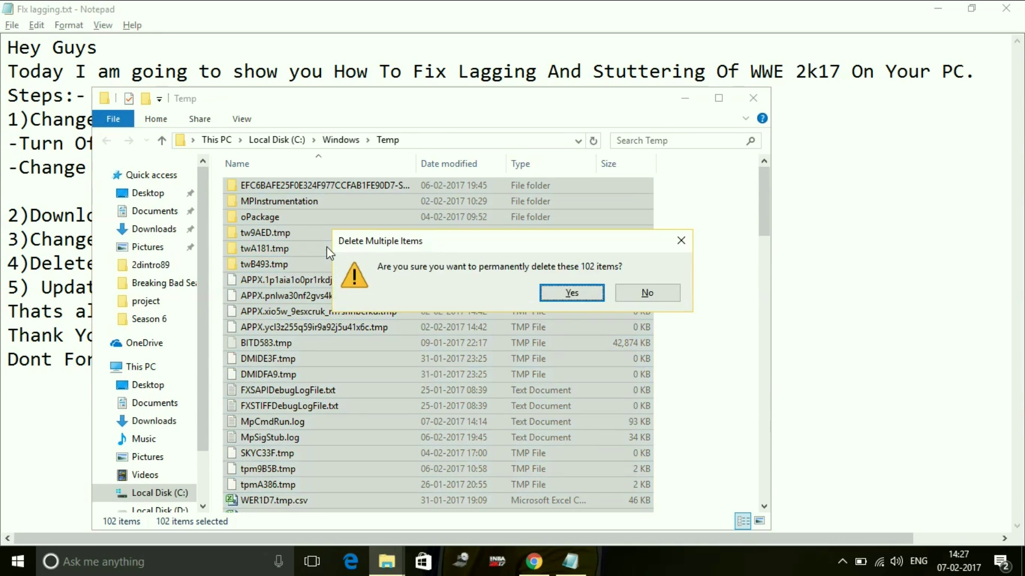
{"action": "key", "text": "Return"}
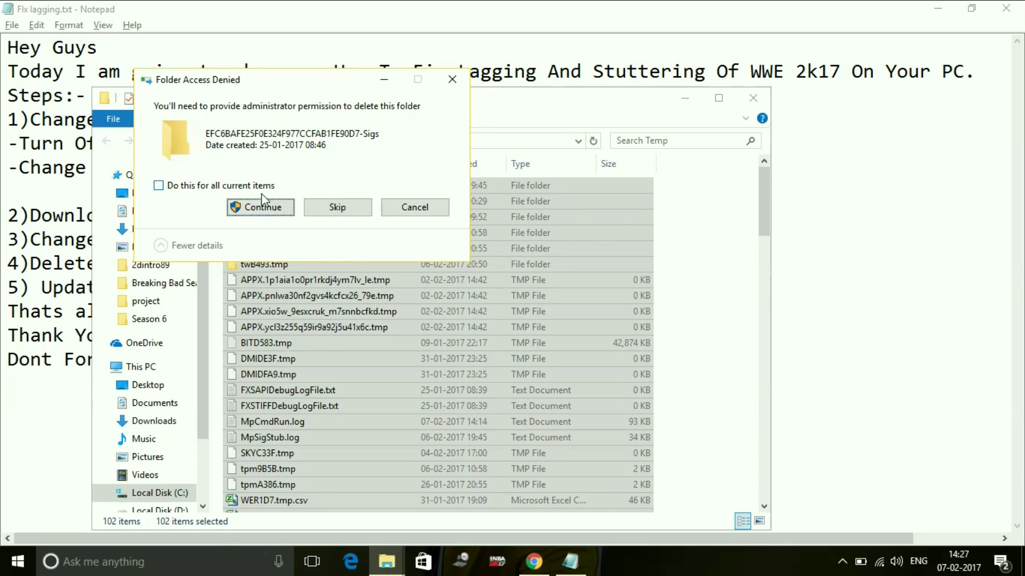
Grant administrator permission for all, skip the two in-use FXS debug logs, and close the folder
{"action": "left_click", "coordinate": [240, 185]}
{"action": "left_click", "coordinate": [255, 208]}
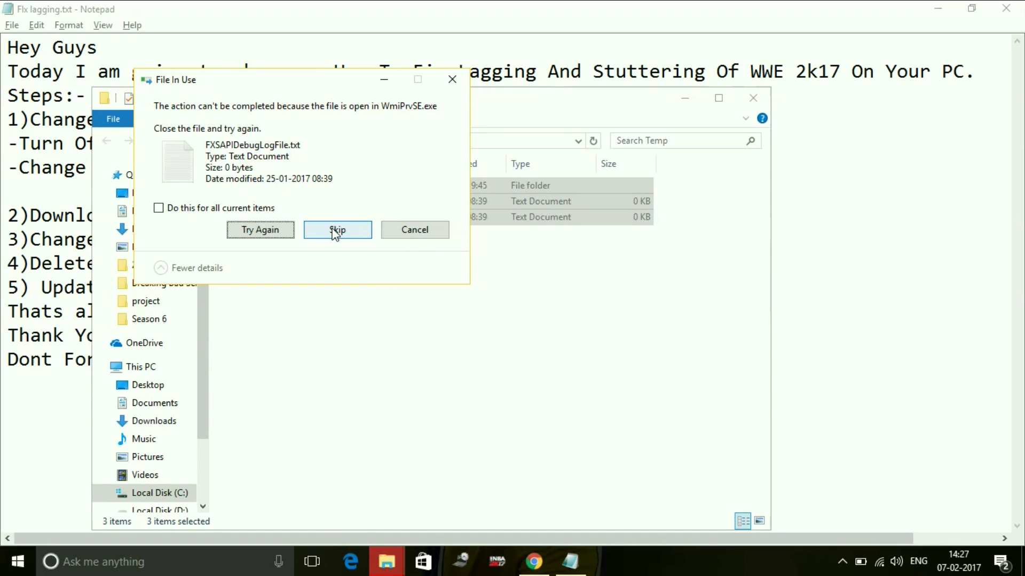
{"action": "left_click", "coordinate": [335, 233]}
{"action": "left_click", "coordinate": [323, 230]}
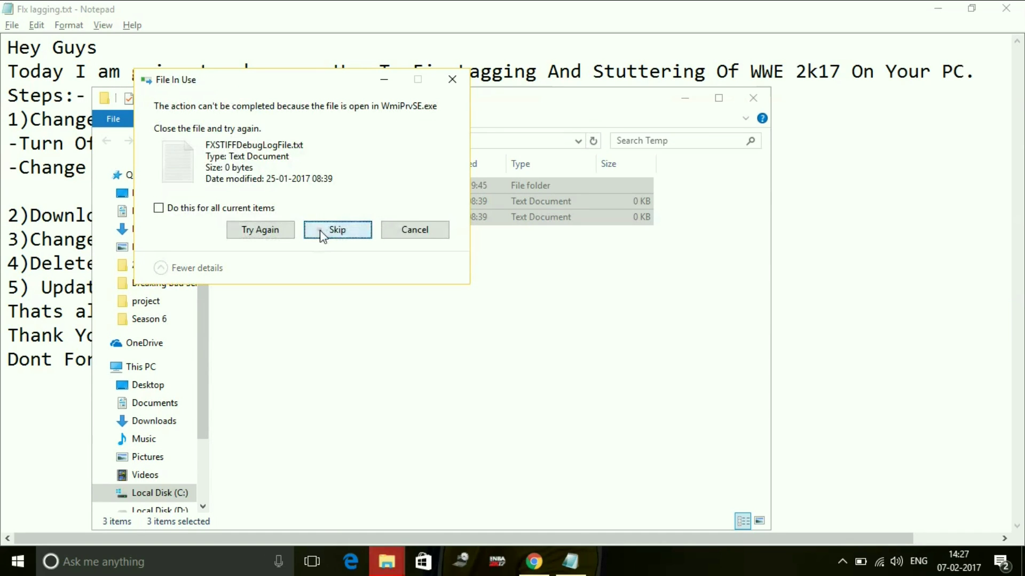
{"action": "left_click", "coordinate": [753, 98]}
Open the user's %temp% folder through the Run dialog
{"action": "left_click", "coordinate": [168, 563]}
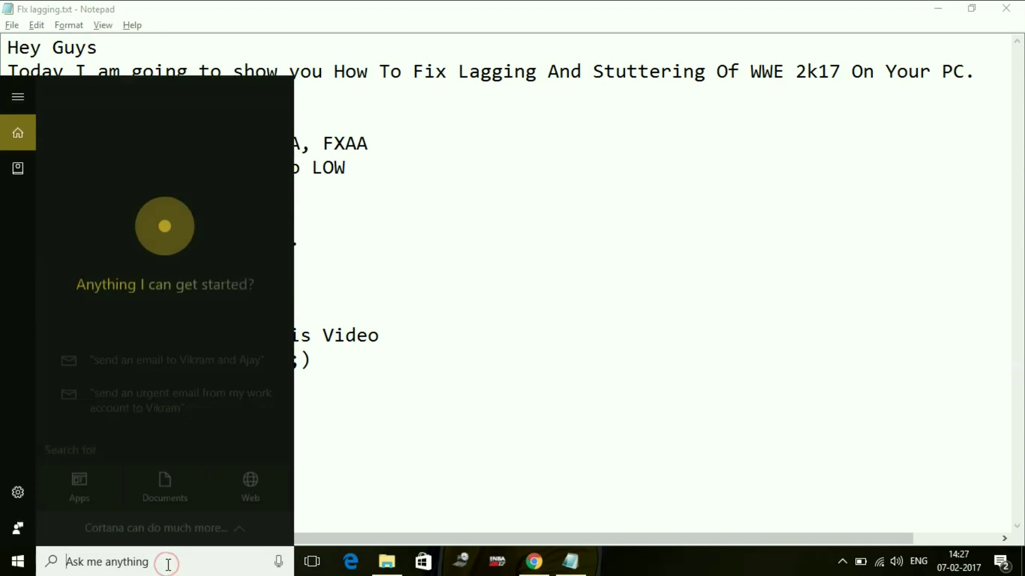
{"action": "type", "text": "run"}
{"action": "key", "text": "Return"}
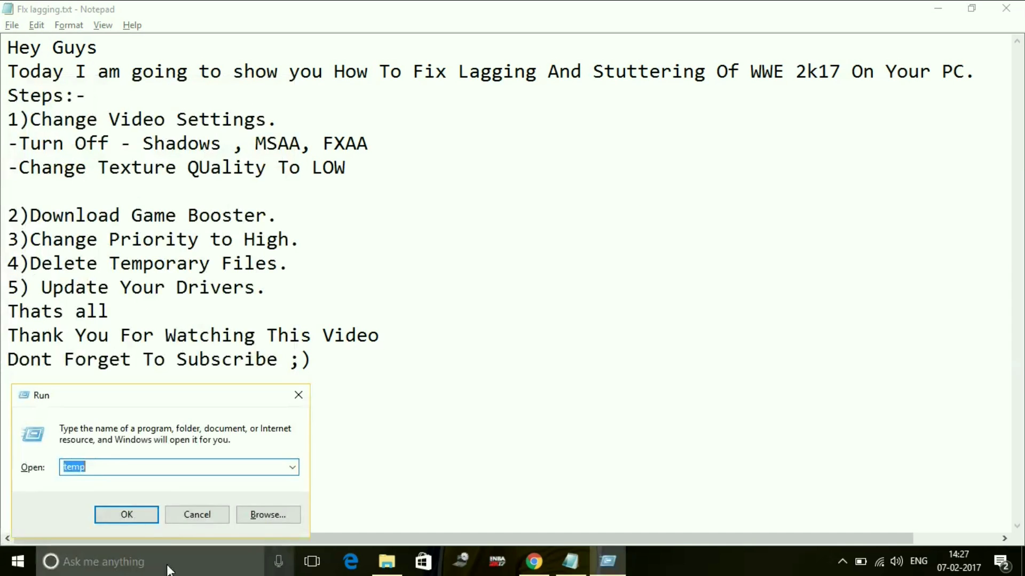
{"action": "type", "text": "<%"}
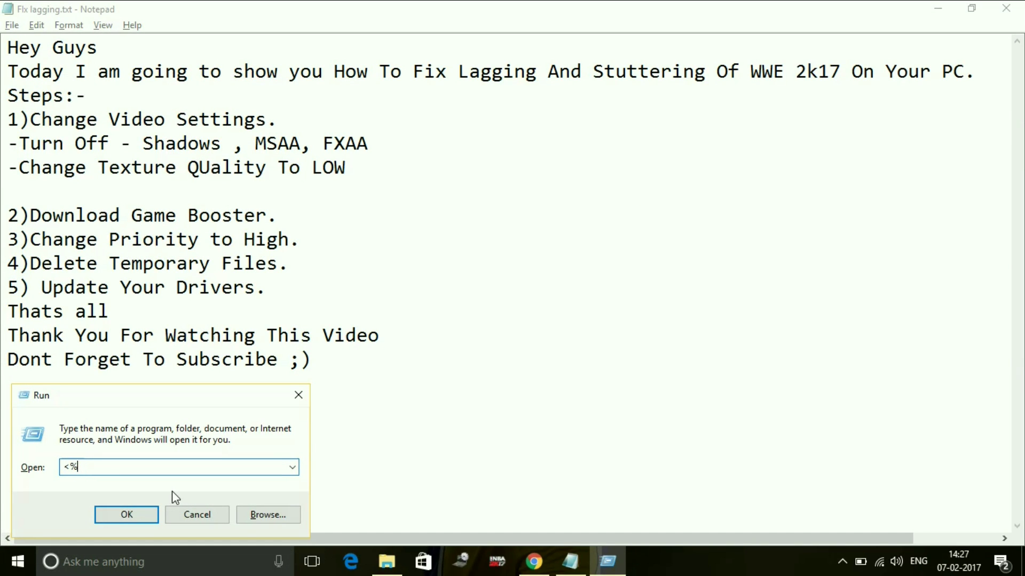
{"action": "key", "text": "BackSpace"}
{"action": "key", "text": "BackSpace"}
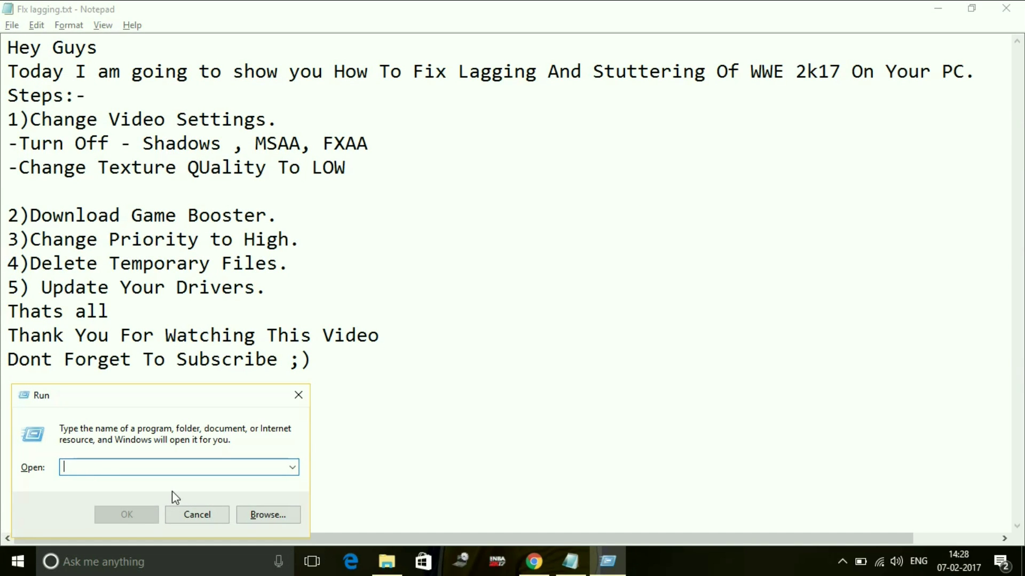
{"action": "type", "text": "%temp"}
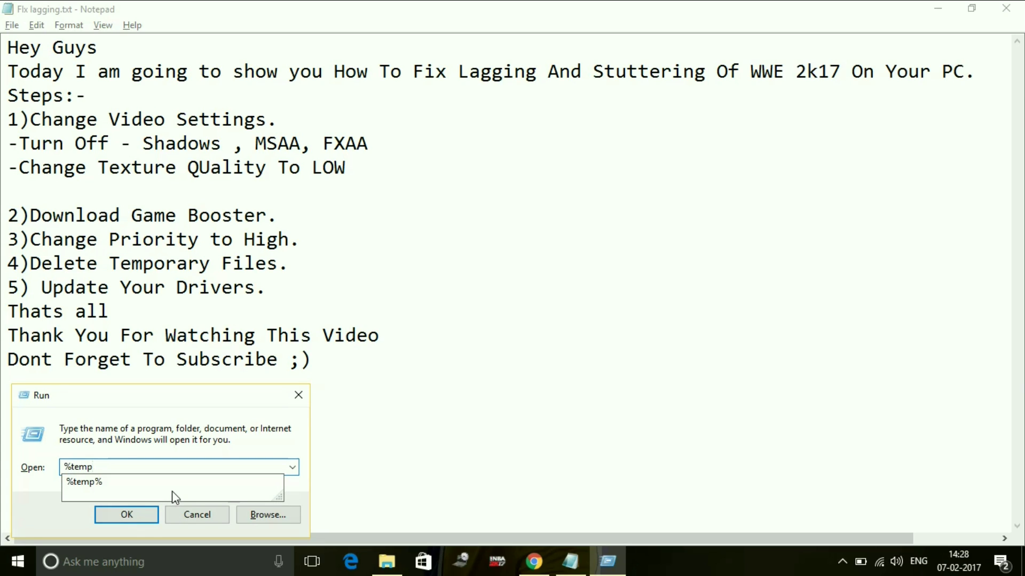
{"action": "type", "text": "%"}
{"action": "left_click", "coordinate": [133, 515]}
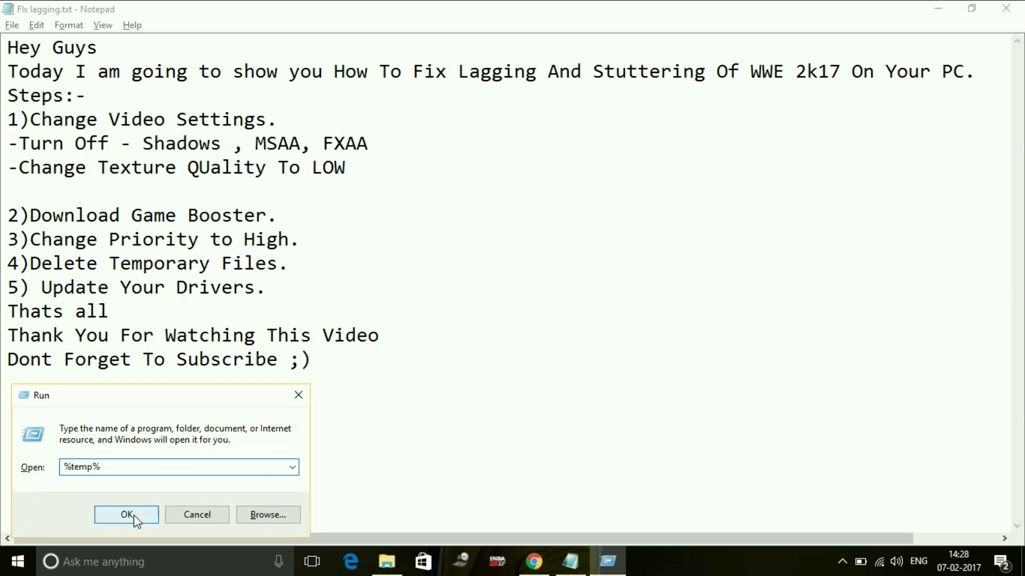
Permanently delete the 65 Temp items, skipping all in-use files, and maximize the window
{"action": "left_click", "coordinate": [401, 318]}
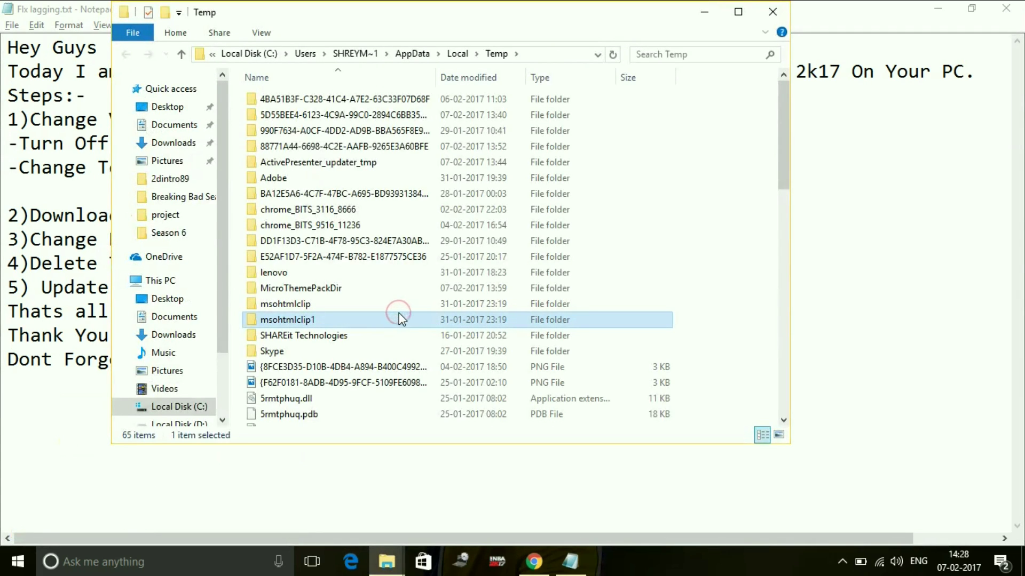
{"action": "key", "text": "ctrl+a"}
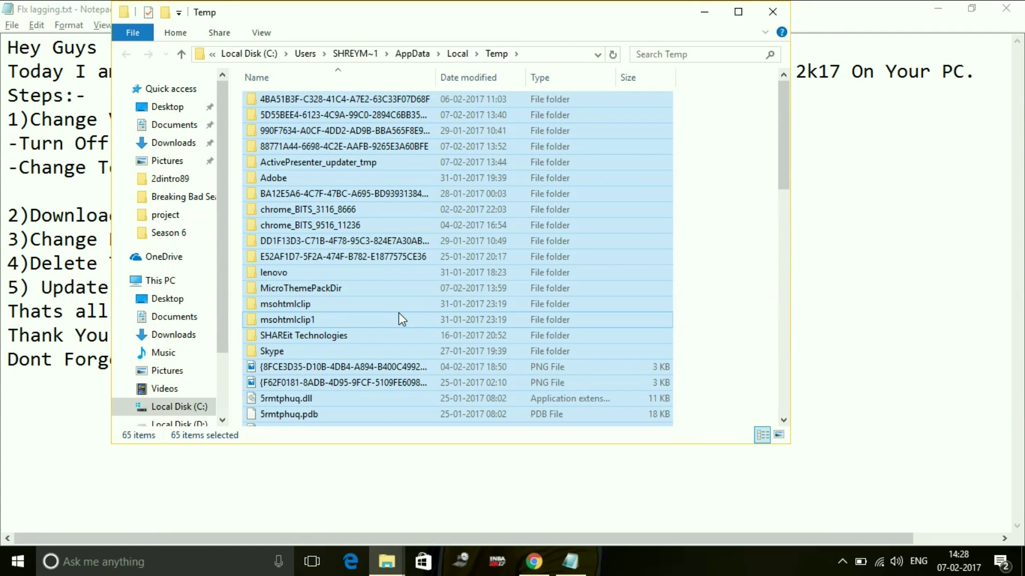
{"action": "key", "text": "shift+Delete"}
{"action": "key", "text": "Return"}
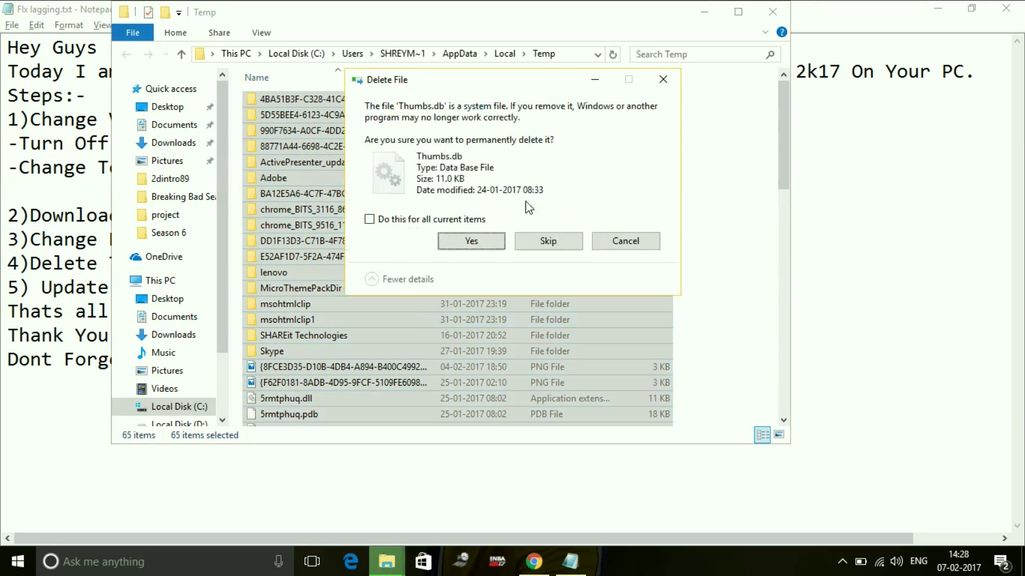
{"action": "left_click", "coordinate": [552, 244]}
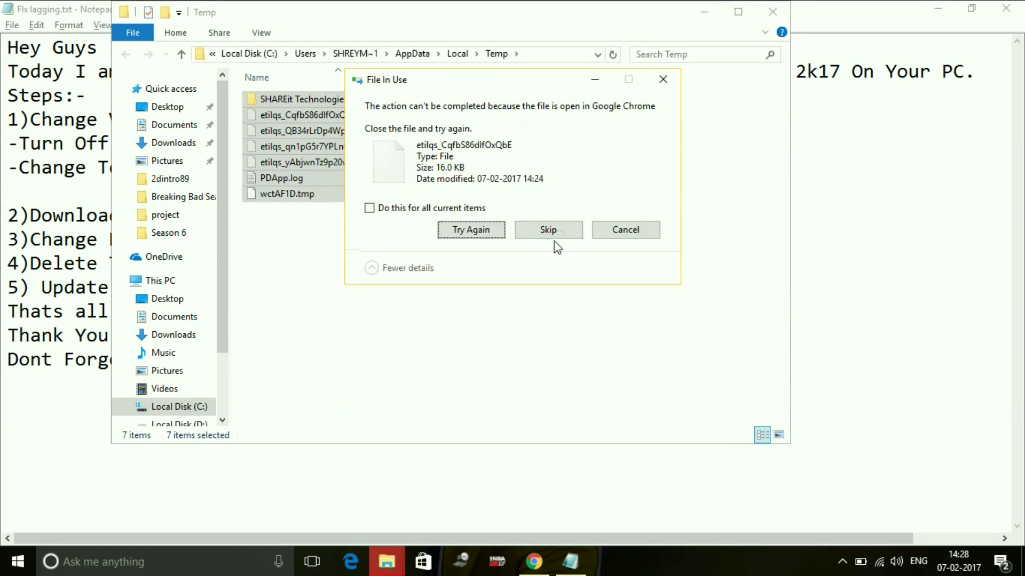
{"action": "left_click", "coordinate": [369, 207]}
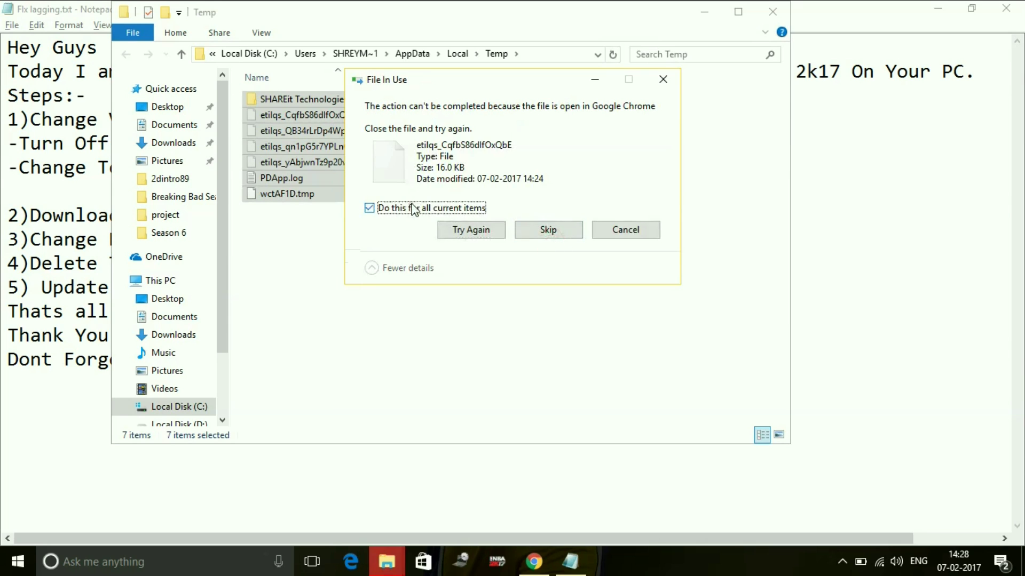
{"action": "left_click", "coordinate": [569, 233]}
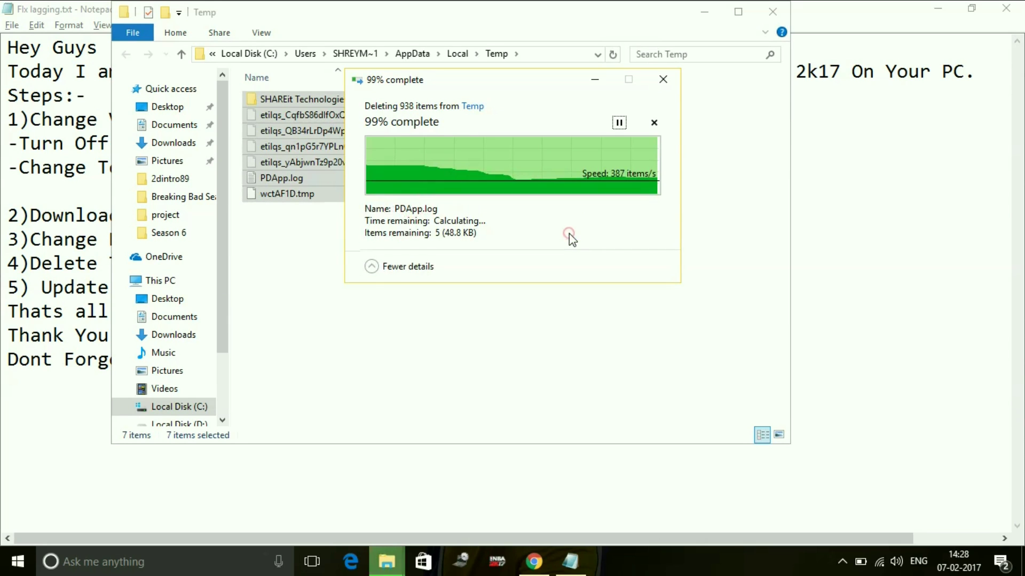
{"action": "double_click", "coordinate": [375, 16]}
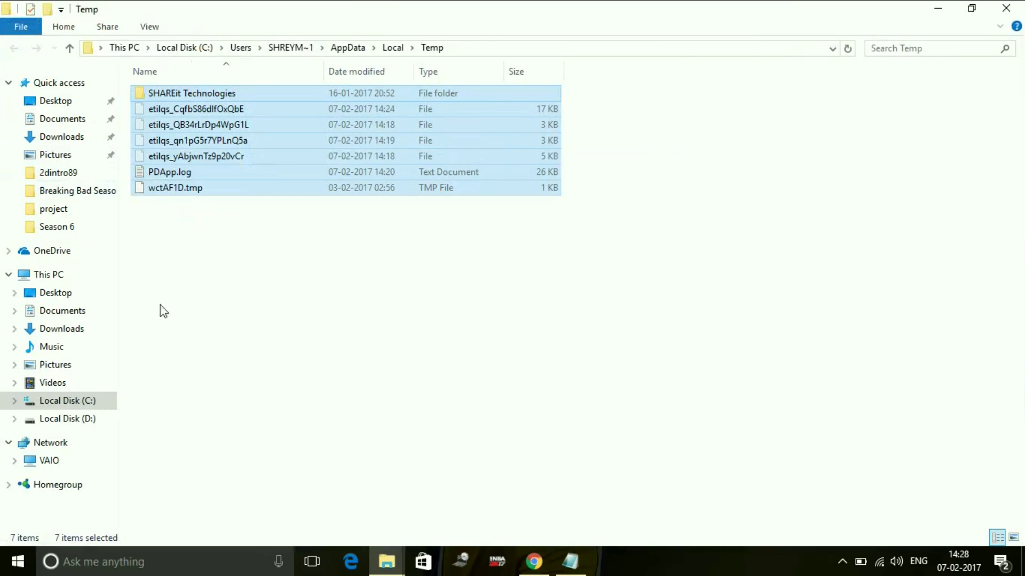
Navigate from This PC through Local Disk (C:) and Windows into the Prefetch folder
{"action": "left_click", "coordinate": [64, 278]}
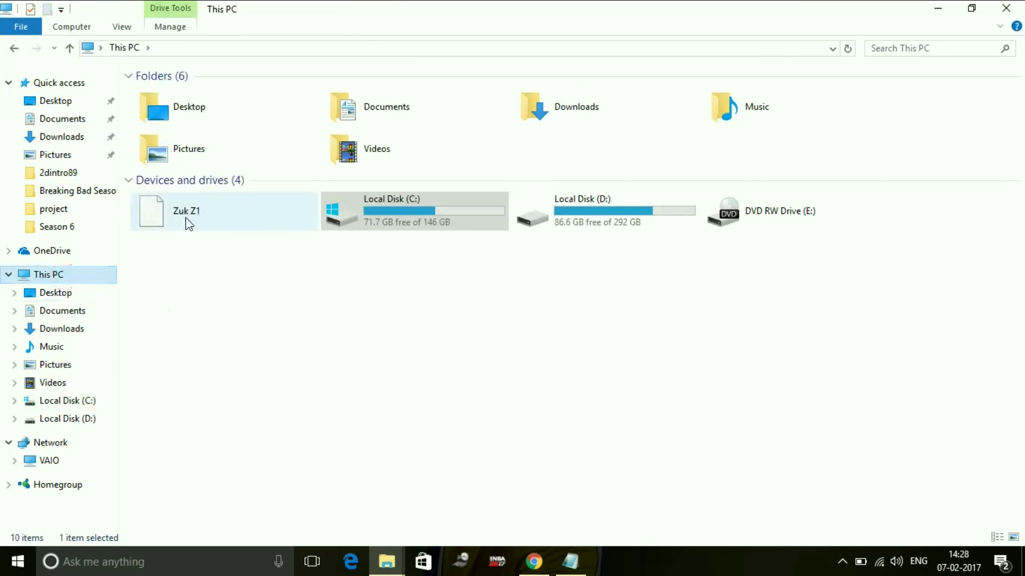
{"action": "double_click", "coordinate": [409, 201]}
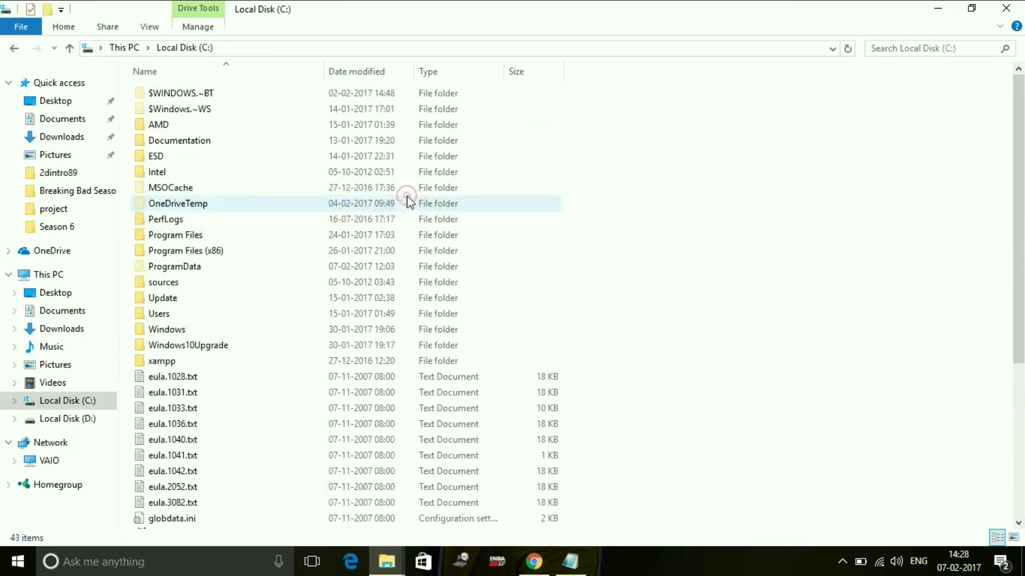
{"action": "left_click", "coordinate": [228, 237]}
{"action": "key", "text": "w"}
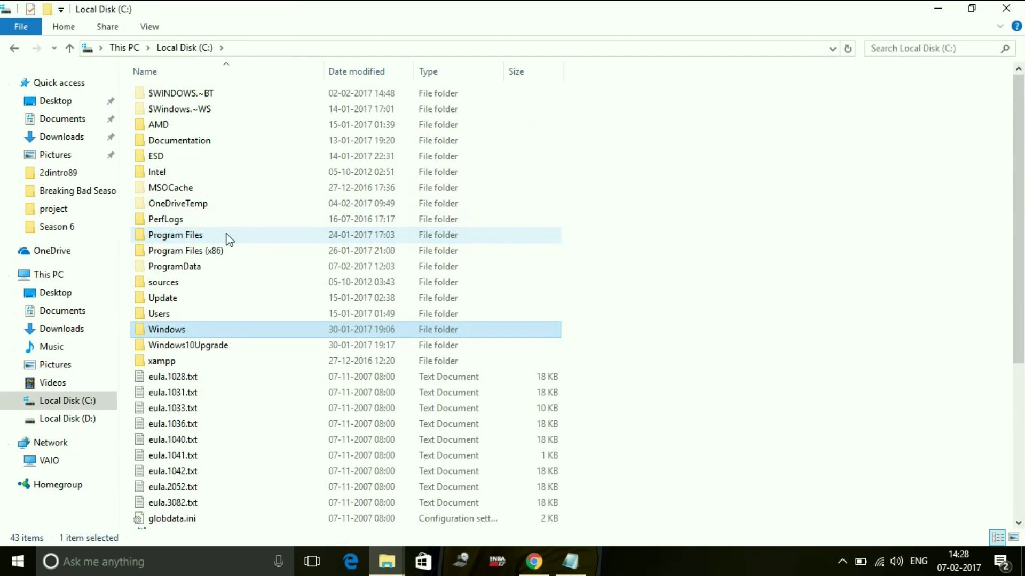
{"action": "key", "text": "Return"}
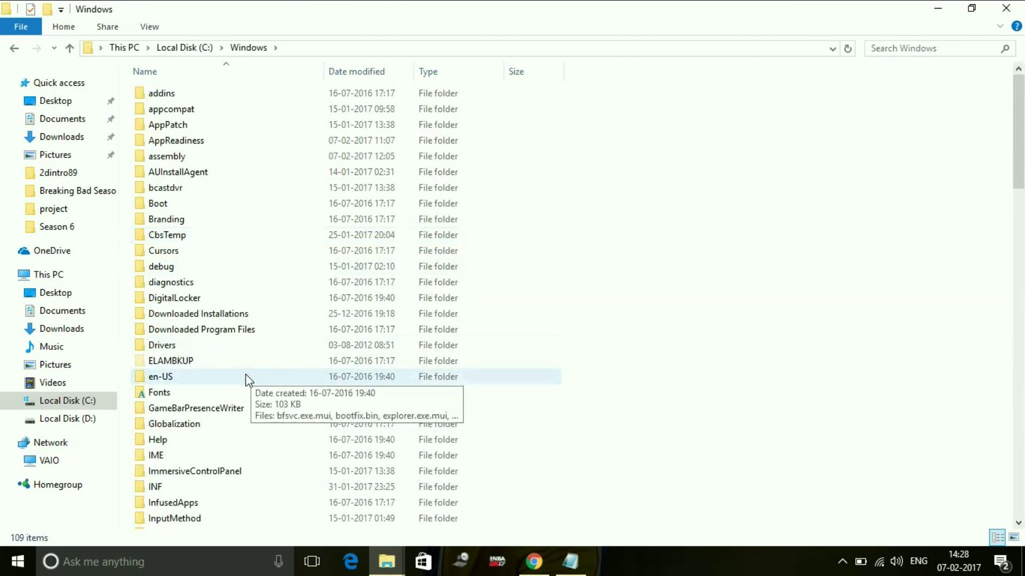
{"action": "double_click", "coordinate": [246, 376]}
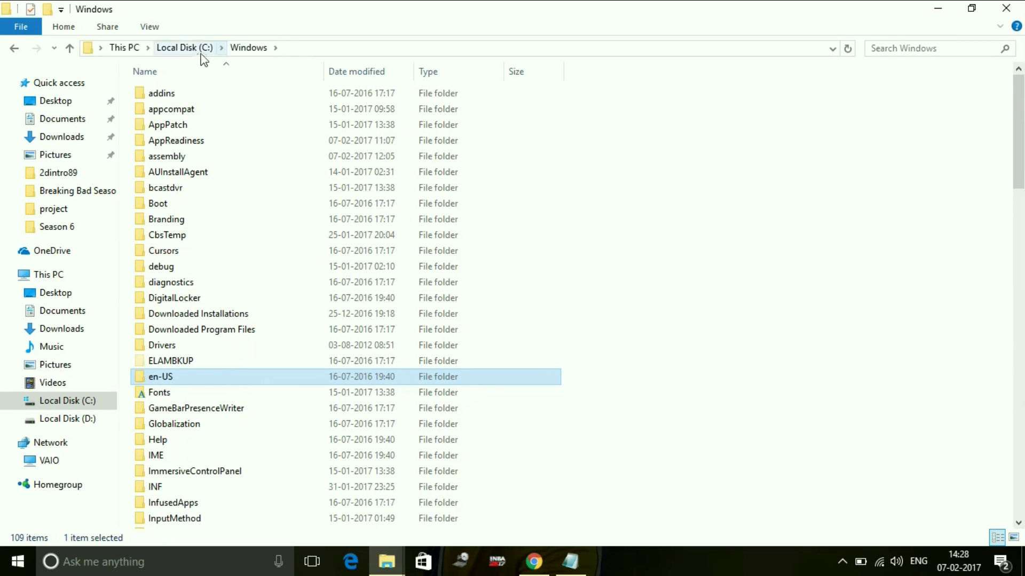
{"action": "left_click", "coordinate": [192, 266]}
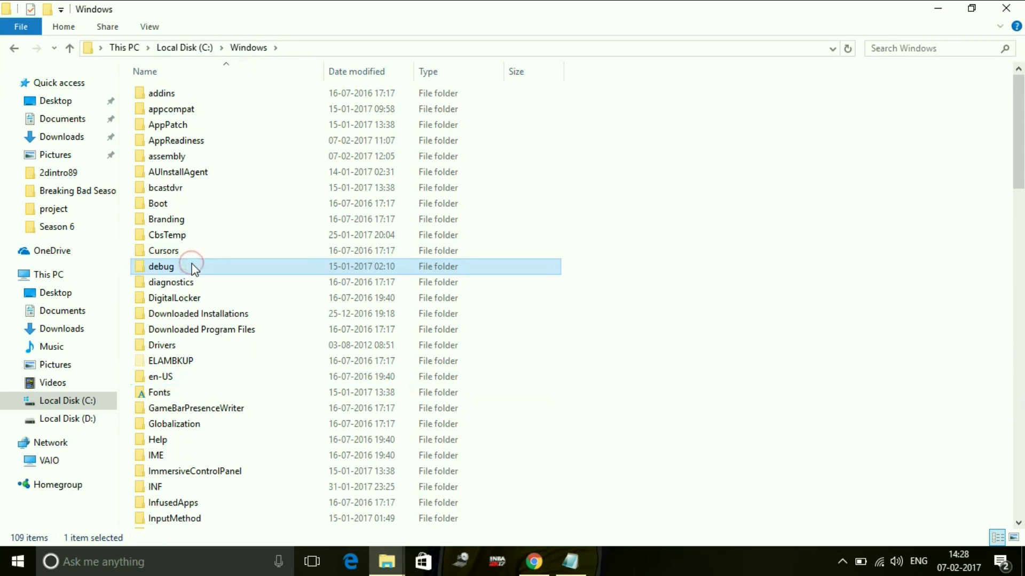
{"action": "key", "text": "p"}
{"action": "key", "text": "Down"}
{"action": "key", "text": "Down"}
{"action": "key", "text": "Down"}
{"action": "key", "text": "Down"}
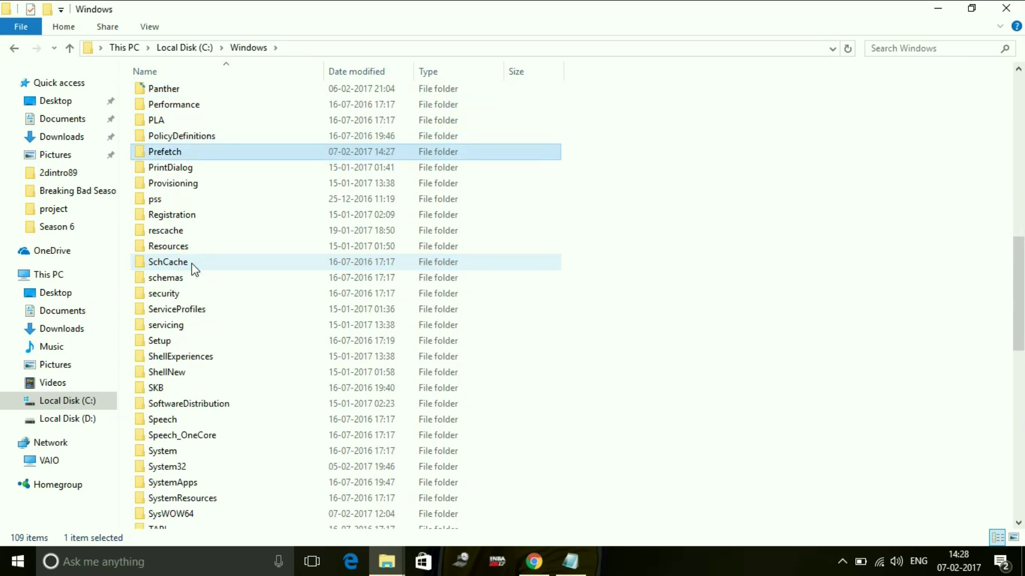
{"action": "key", "text": "Return"}
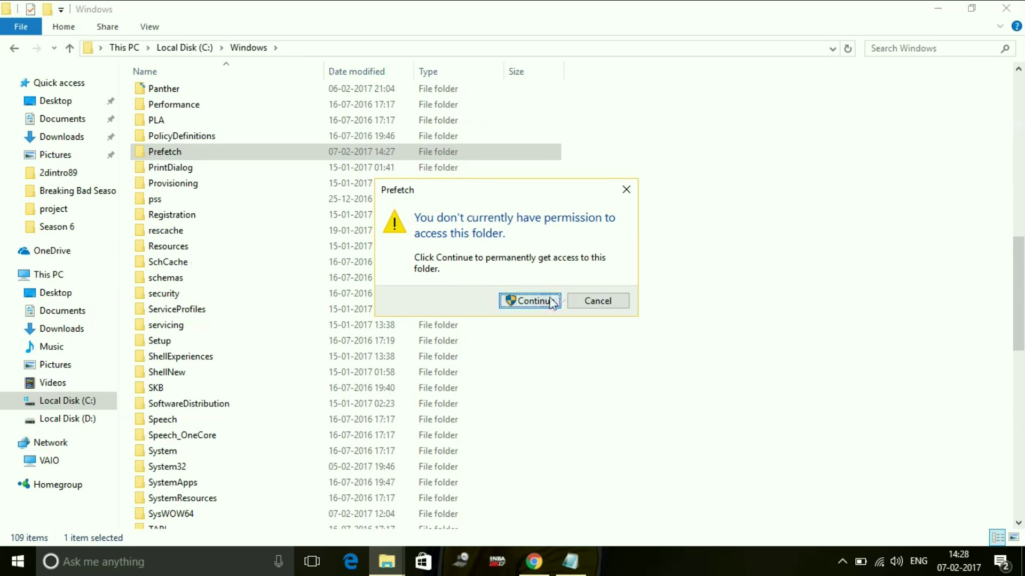
Grant folder access, permanently delete all Prefetch items, and skip the in-use PfPre_1342d99f.mkd
{"action": "left_click", "coordinate": [535, 301]}
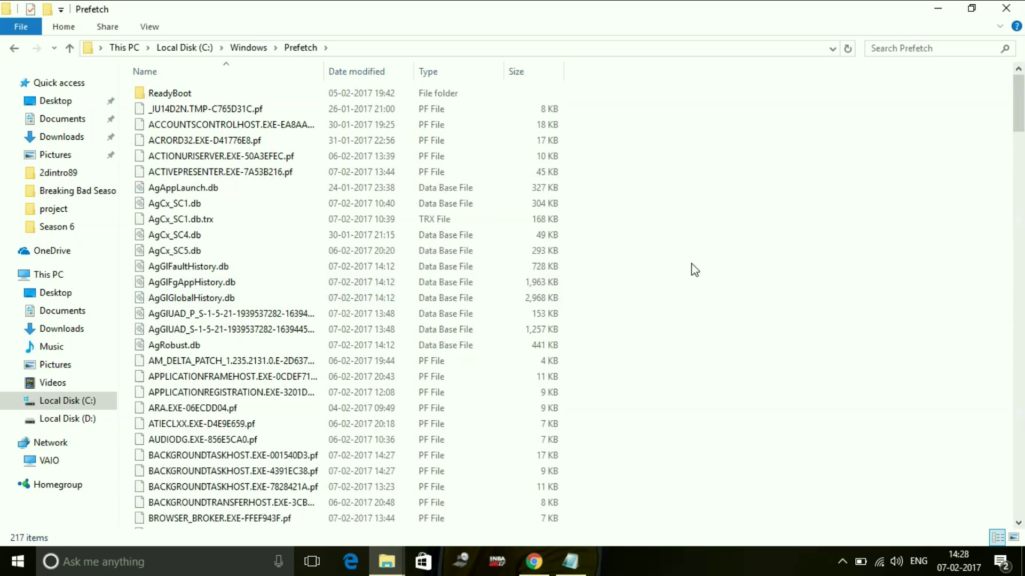
{"action": "key", "text": "ctrl+a"}
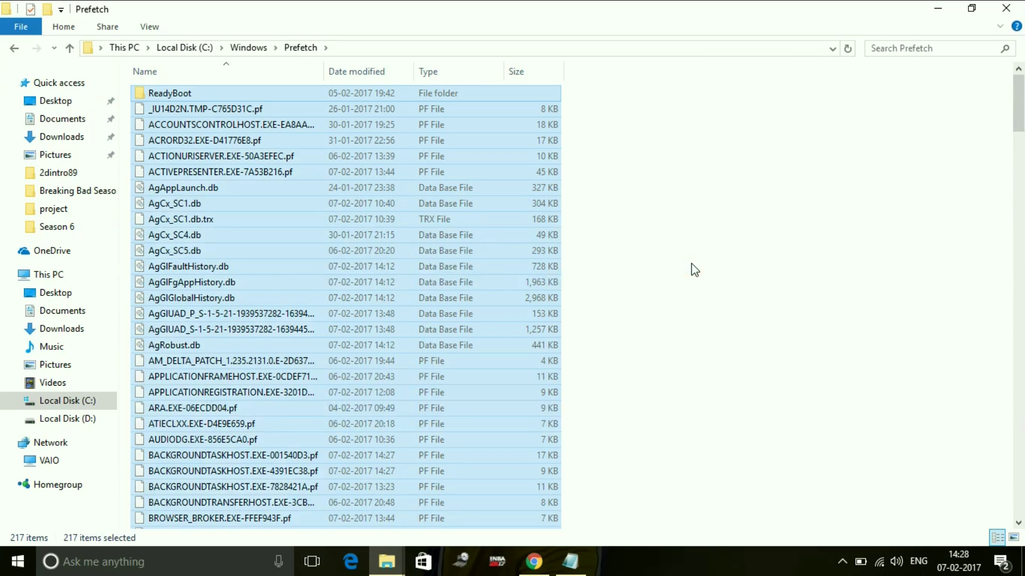
{"action": "key", "text": "shift+Delete"}
{"action": "key", "text": "Return"}
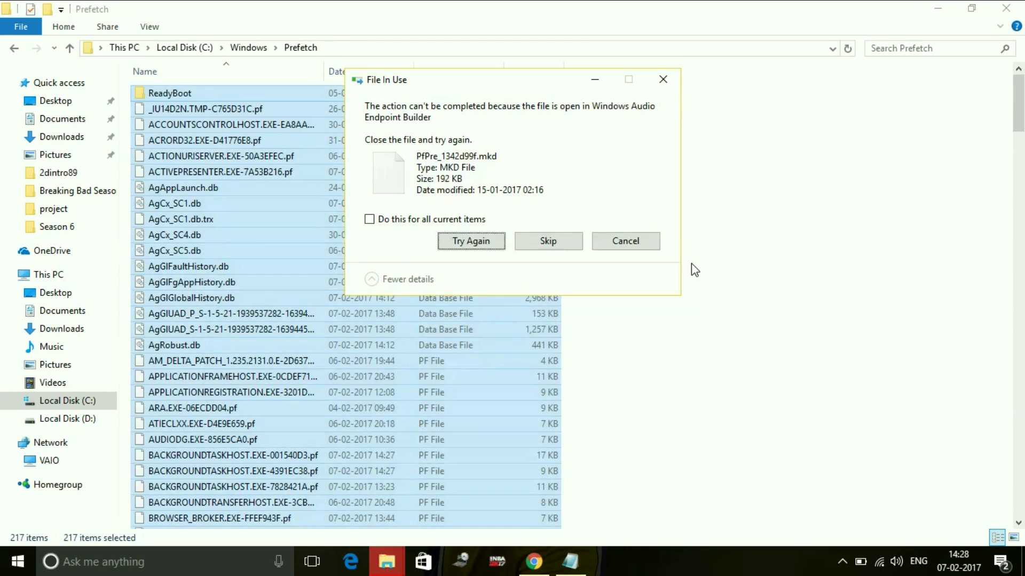
{"action": "left_click", "coordinate": [553, 241]}
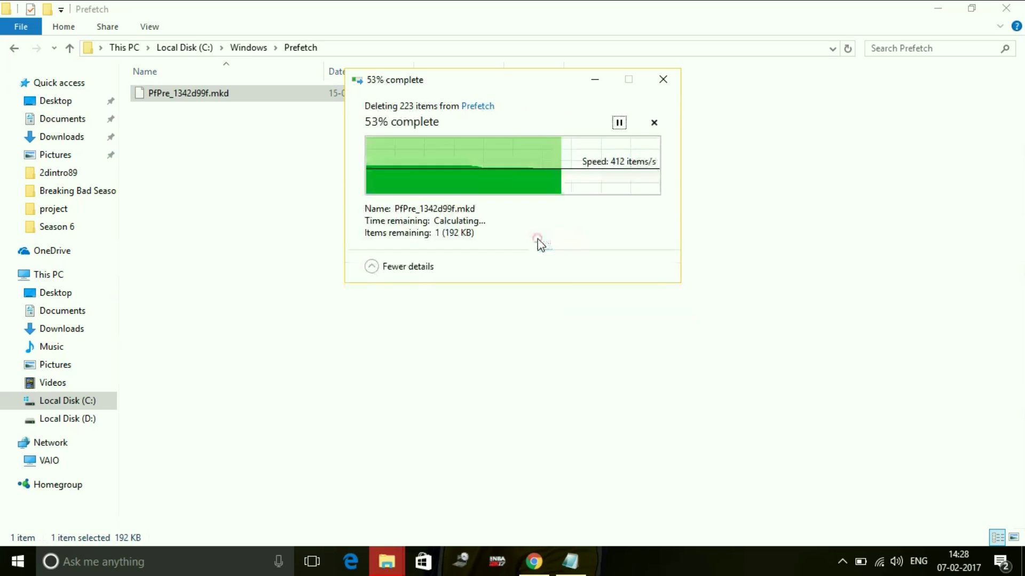
Close the file window, highlight the '5)' drivers step in Fix lagging.txt, then minimize Notepad
{"action": "left_click", "coordinate": [1006, 8]}
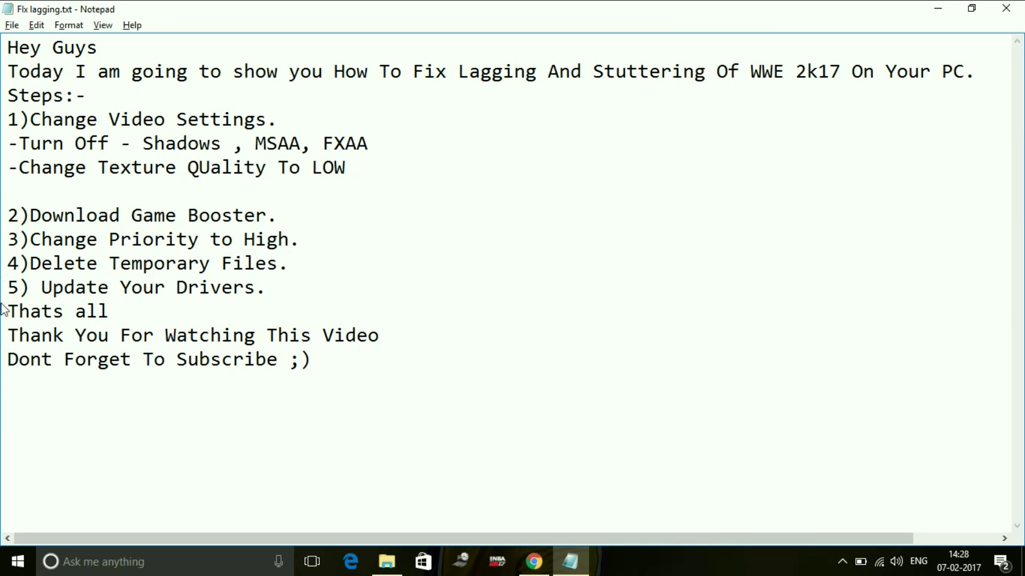
{"action": "left_click_drag", "start_coordinate": [7, 290], "coordinate": [41, 290]}
{"action": "left_click", "coordinate": [293, 304]}
{"action": "left_click", "coordinate": [938, 8]}
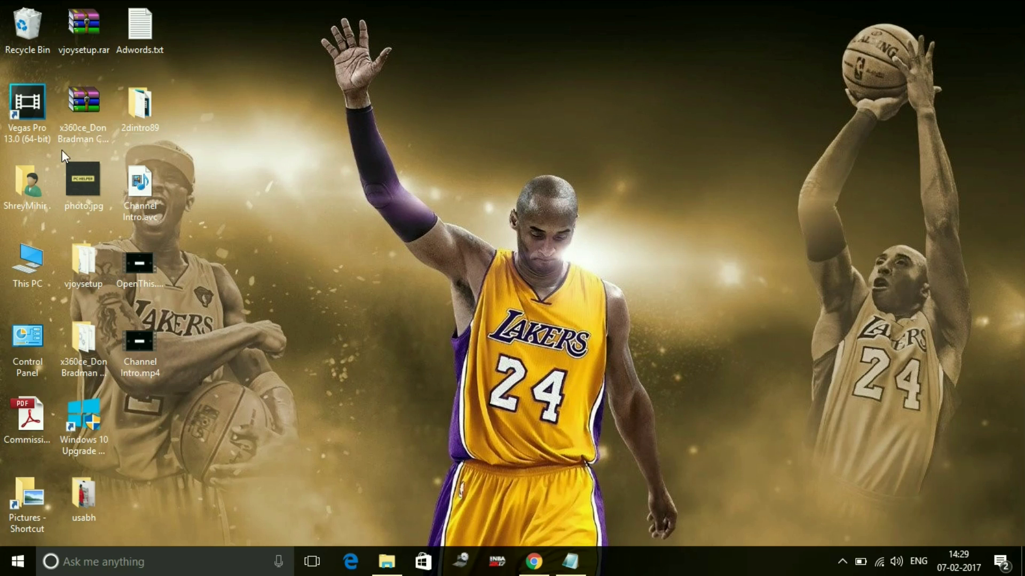
Bring back the Razer Cortex search results and select the query, then return to the Fix lagging notes
{"action": "left_click", "coordinate": [533, 561]}
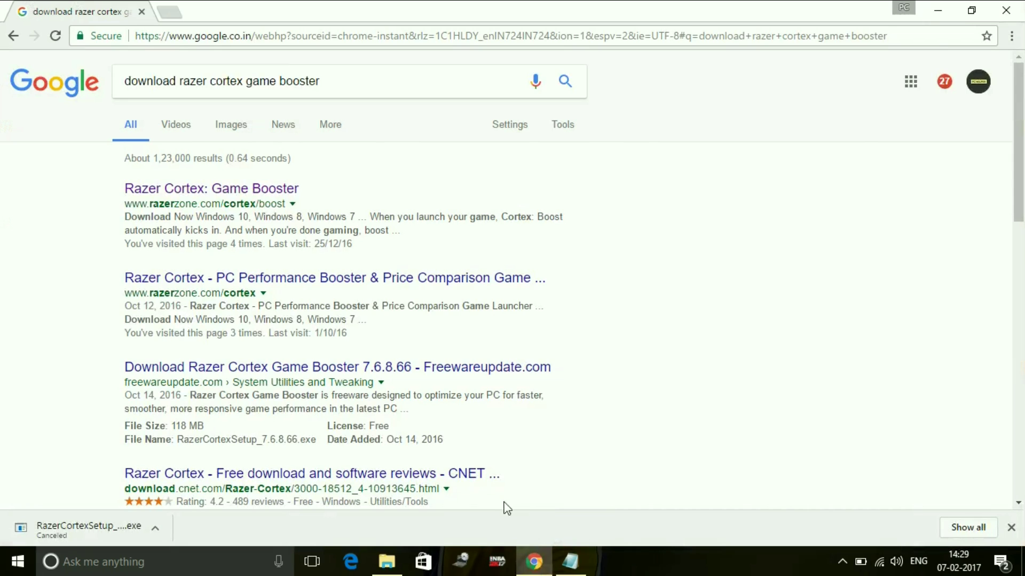
{"action": "triple_click", "coordinate": [336, 83]}
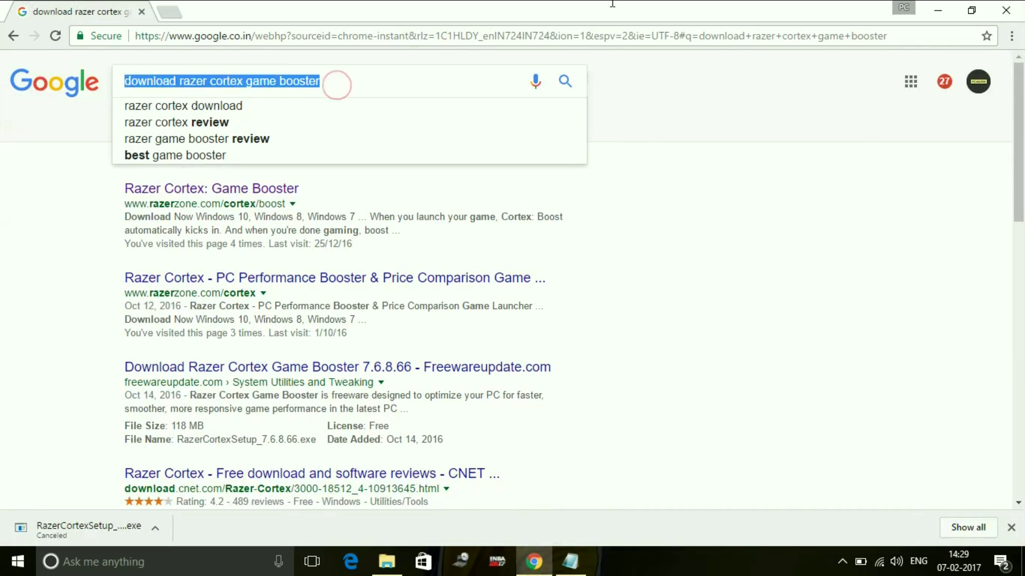
{"action": "left_click", "coordinate": [995, 8]}
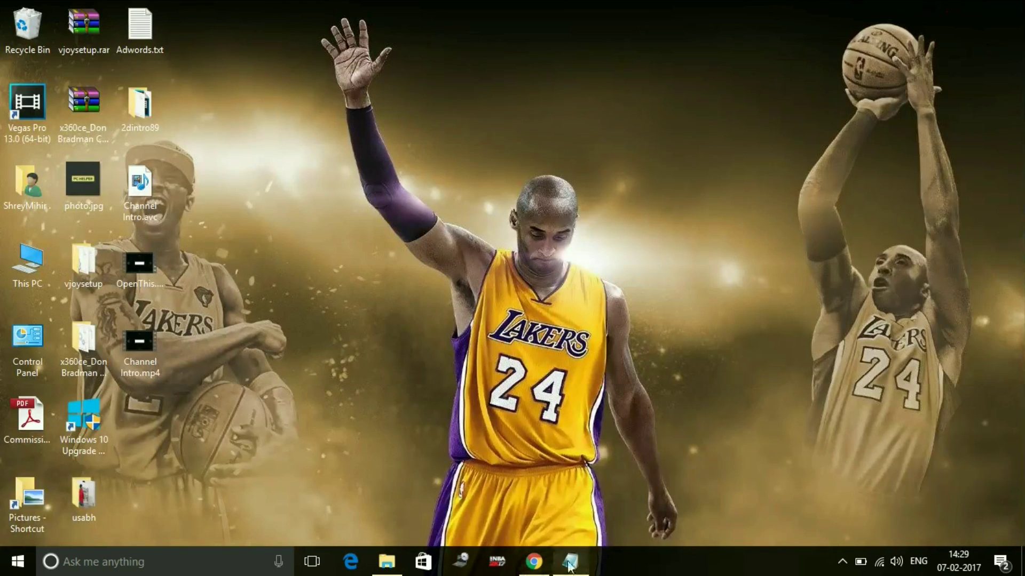
{"action": "left_click", "coordinate": [570, 561]}
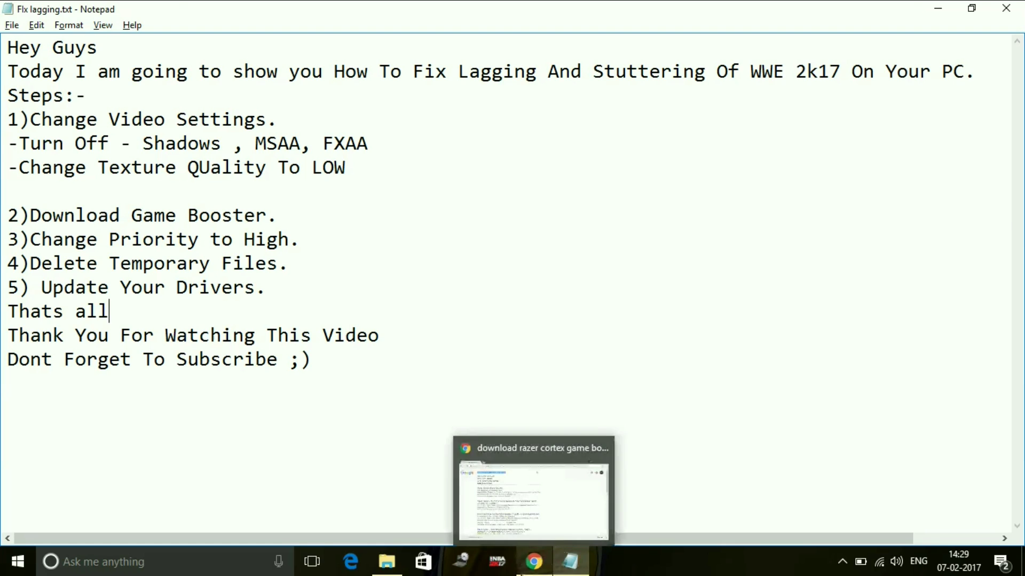
Search 'download driver scanner', open the Uniblue DriverScanner result, then close Chrome
{"action": "left_click", "coordinate": [534, 562]}
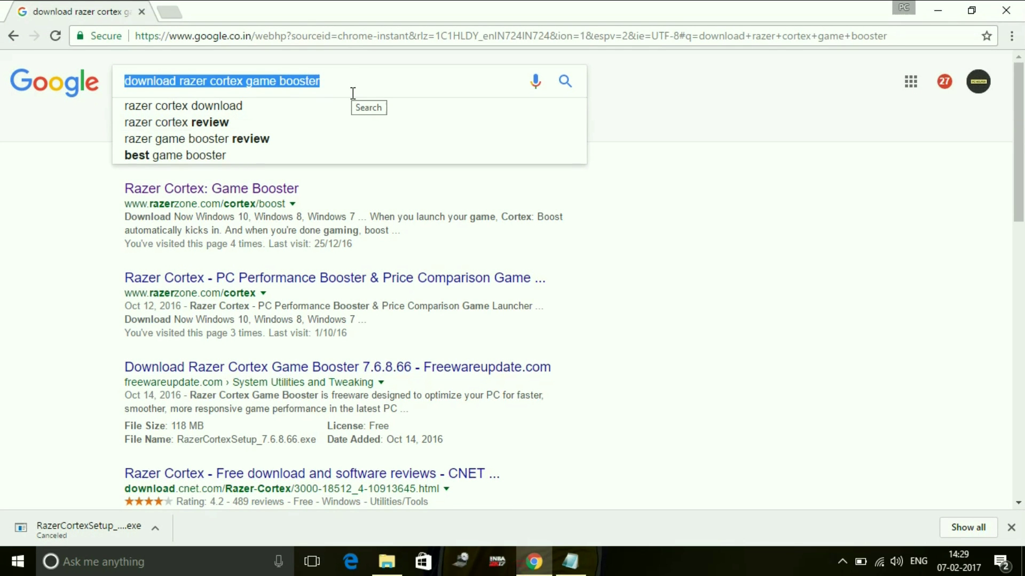
{"action": "type", "text": "download "}
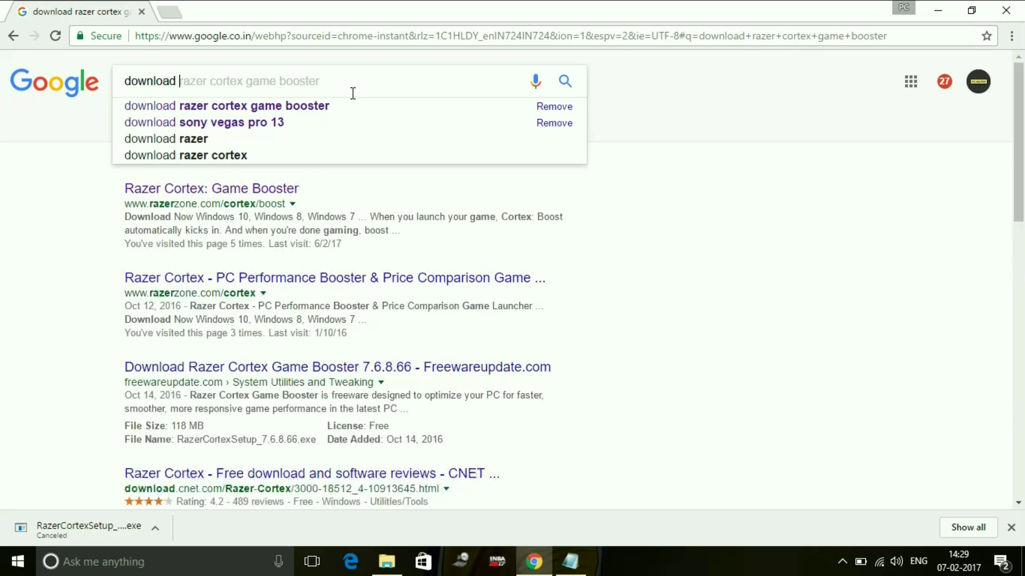
{"action": "type", "text": "driver s"}
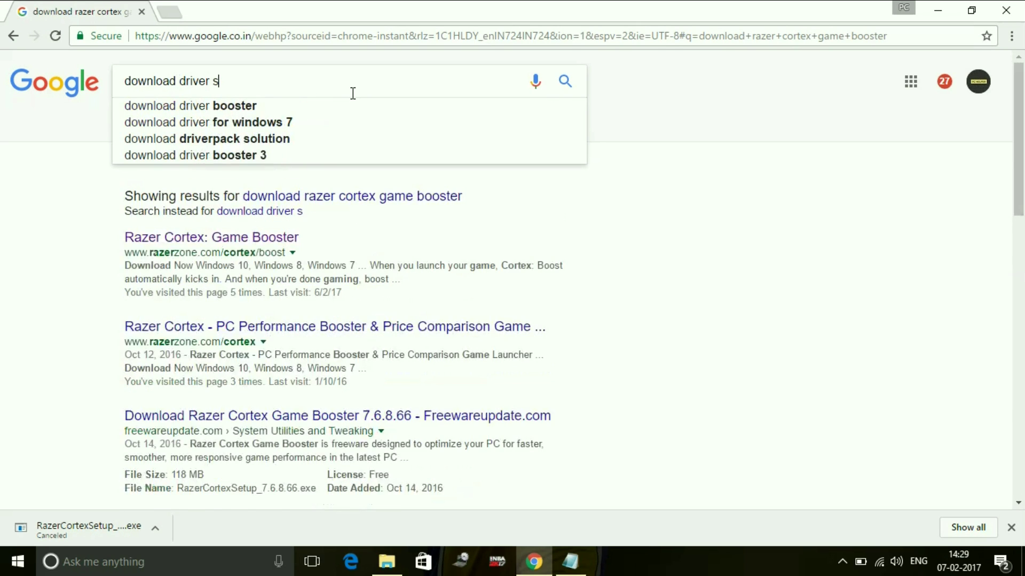
{"action": "type", "text": "canner"}
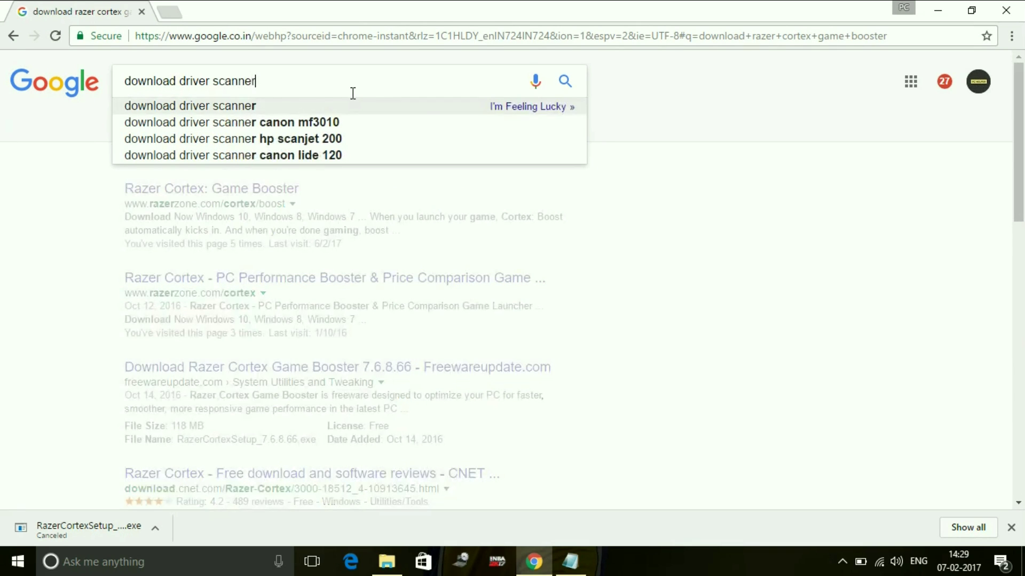
{"action": "key", "text": "Return"}
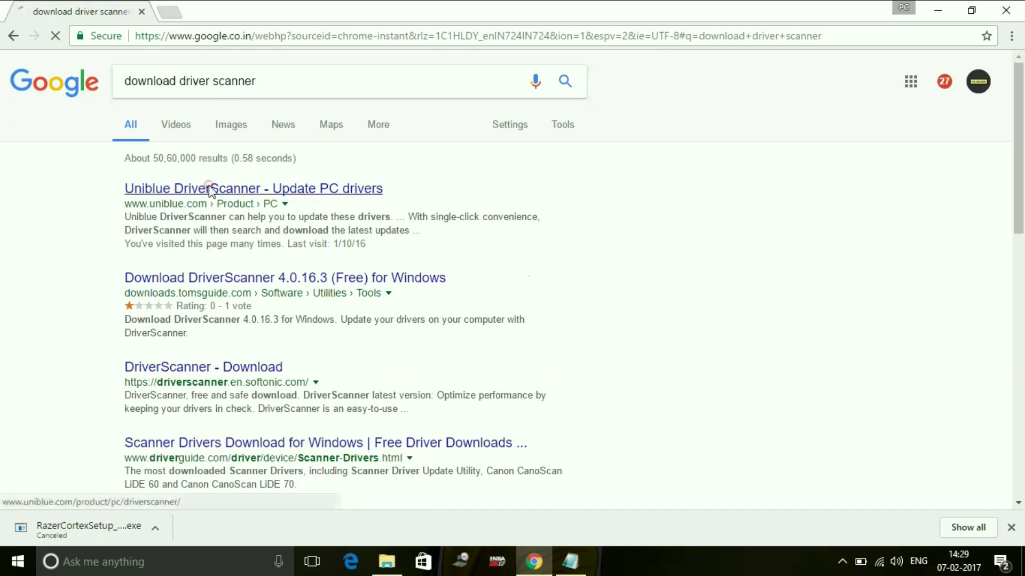
{"action": "left_click", "coordinate": [262, 192]}
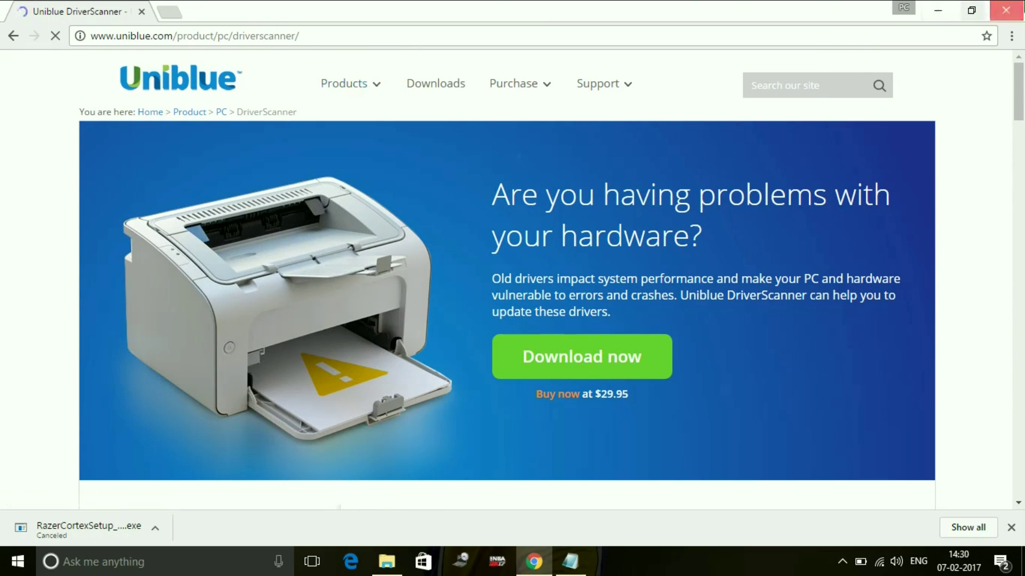
{"action": "left_click", "coordinate": [1006, 10]}
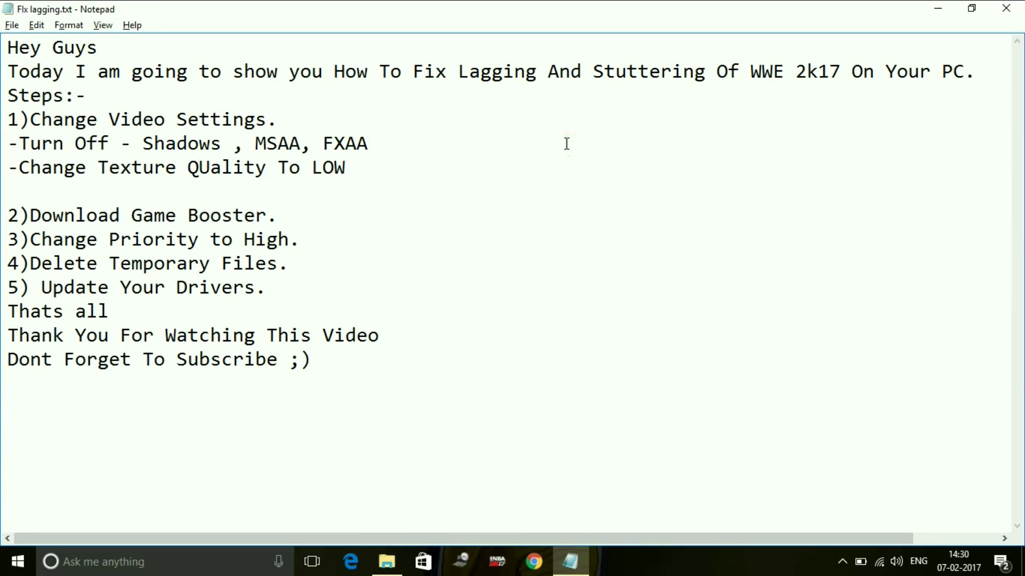